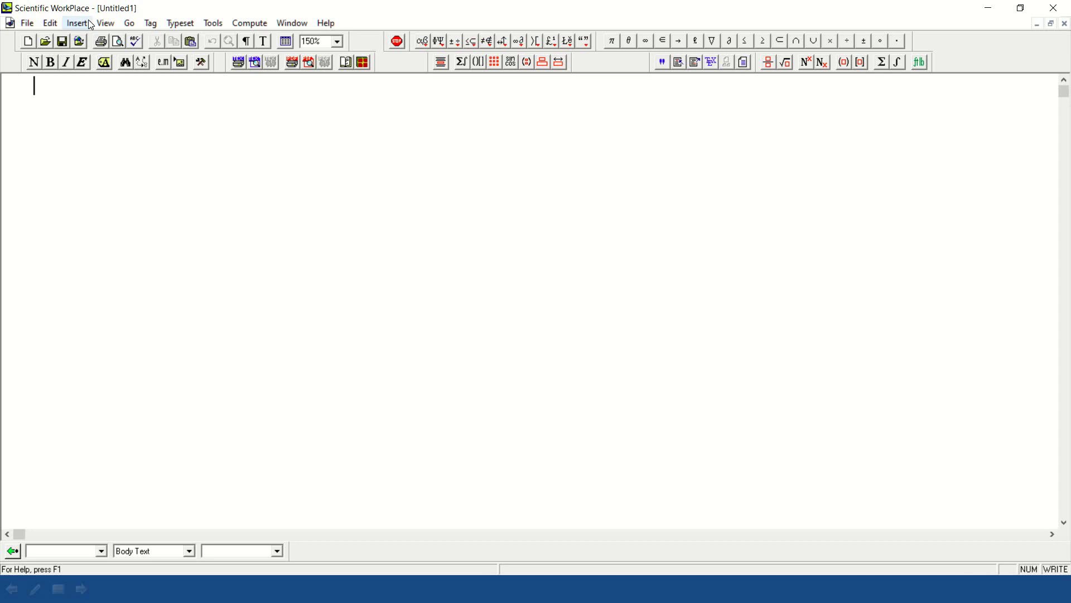
Step: Hide and redisplay the Standard, Symbol Cache and Math Objects toolbars in turn
click(77, 23)
mouse_move(106, 23)
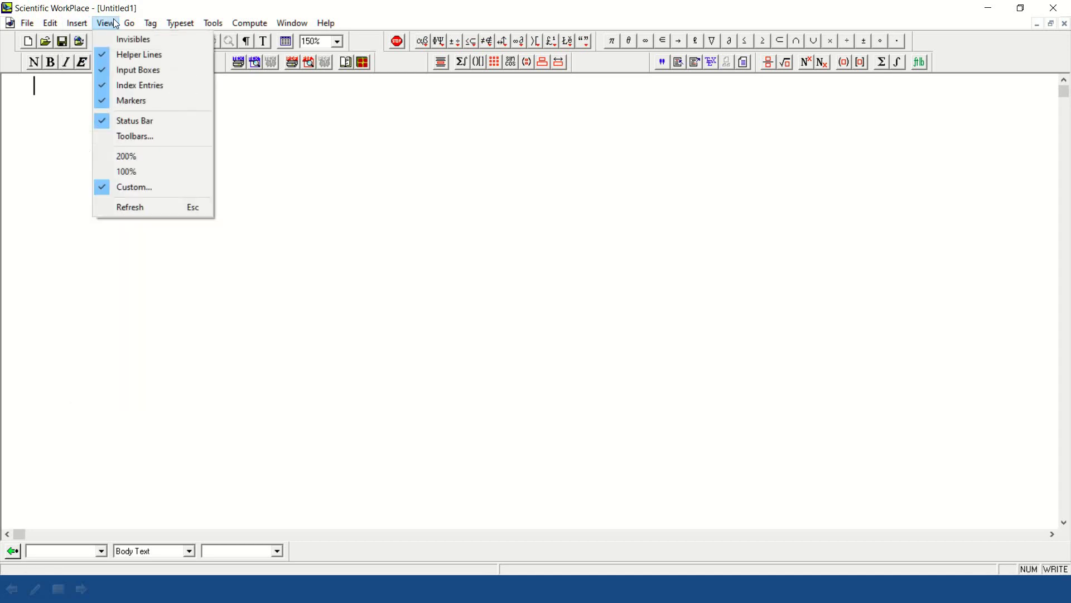
click(164, 137)
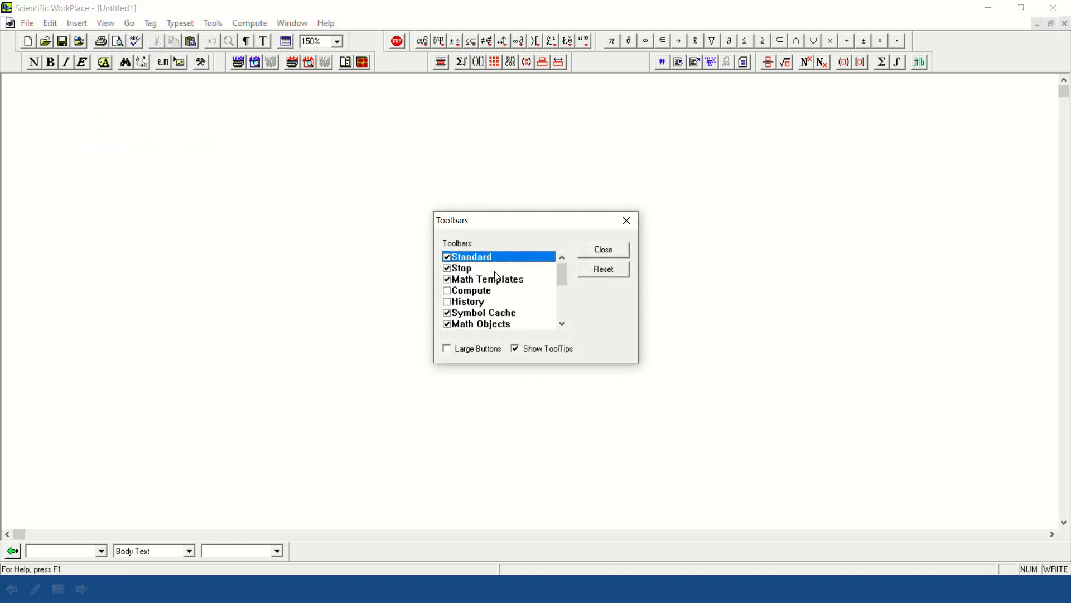
click(447, 258)
click(448, 258)
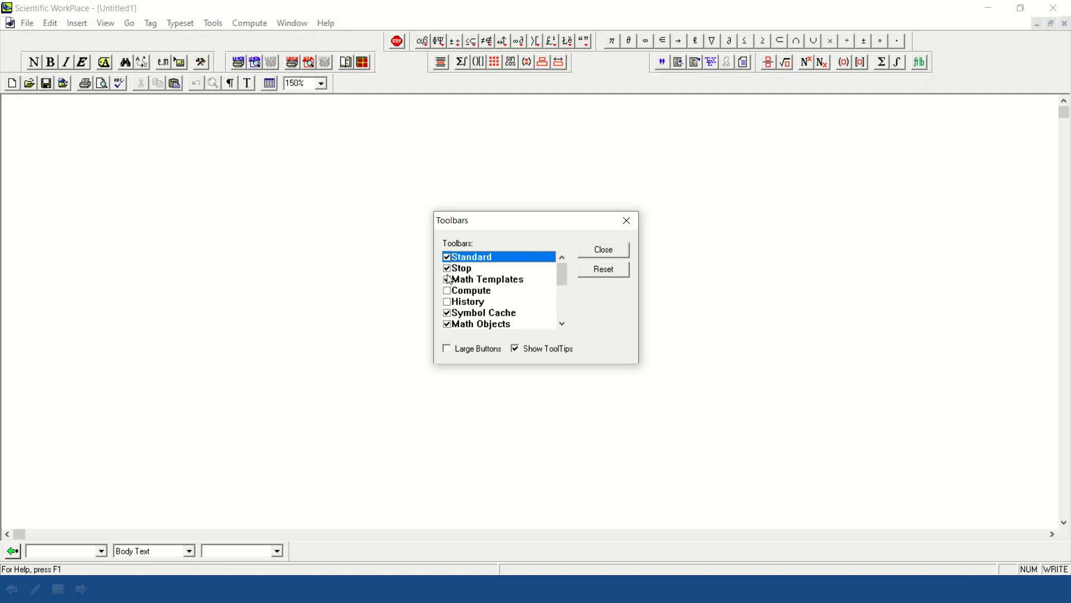
click(448, 313)
click(448, 314)
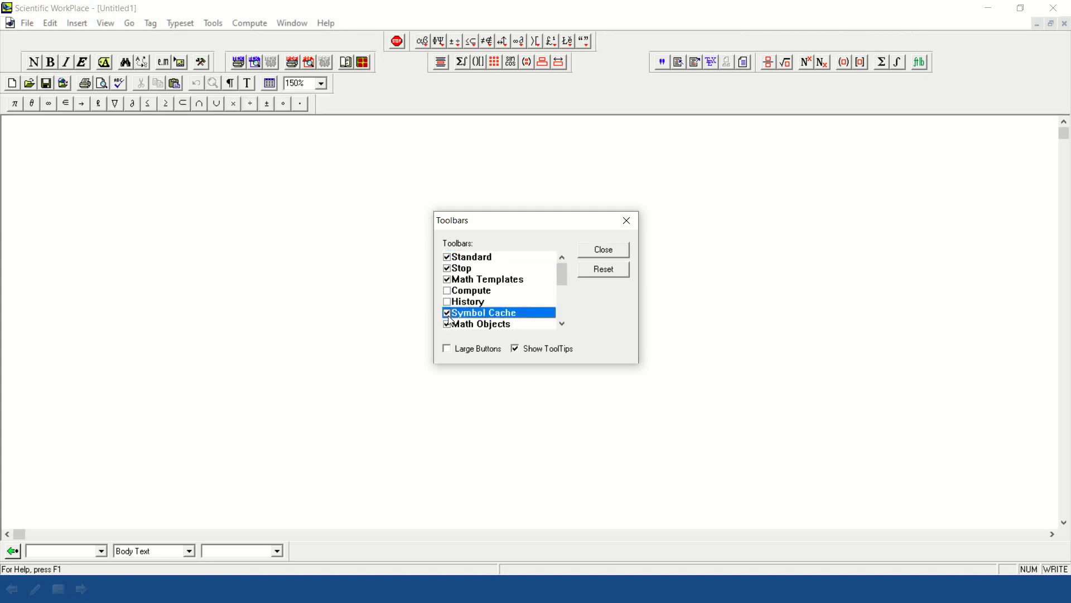
click(447, 325)
click(448, 324)
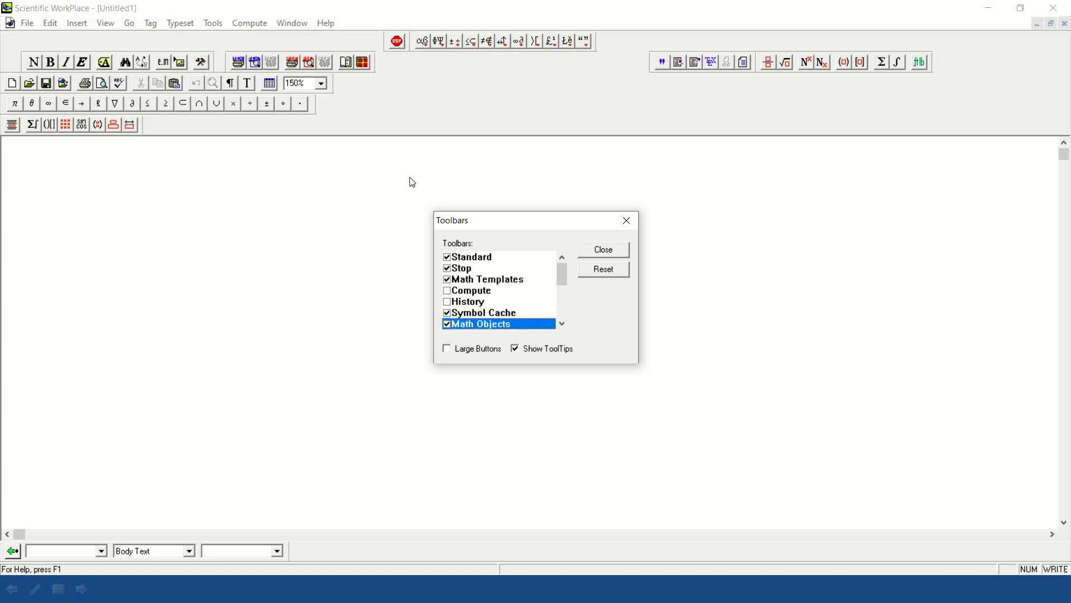
Step: Hide and redisplay the Editing, Typeset and Typeset Object toolbars in turn
drag(564, 276, 564, 287)
click(447, 291)
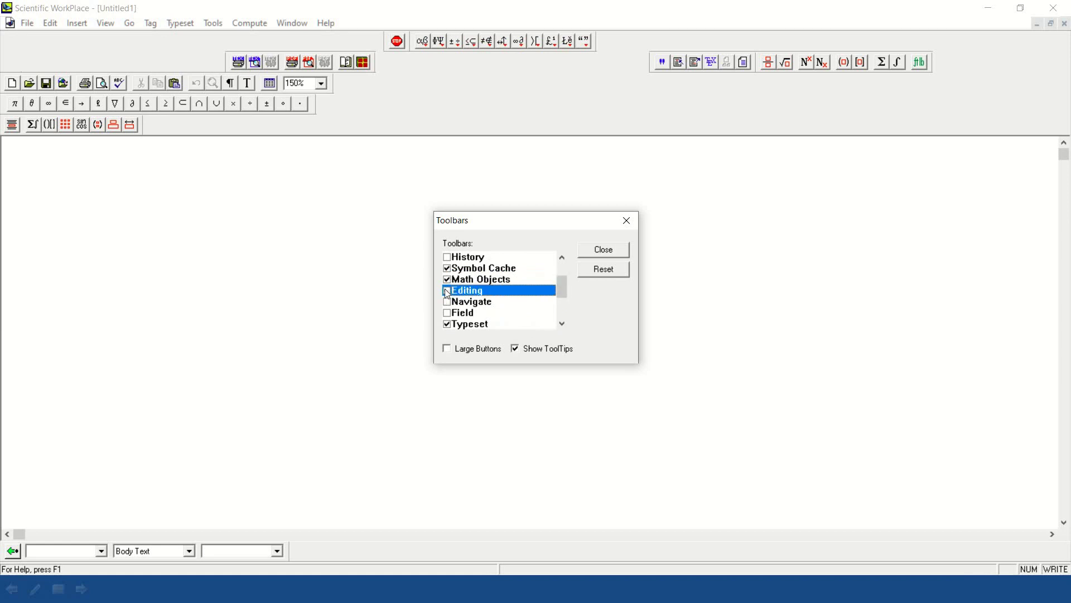
click(447, 291)
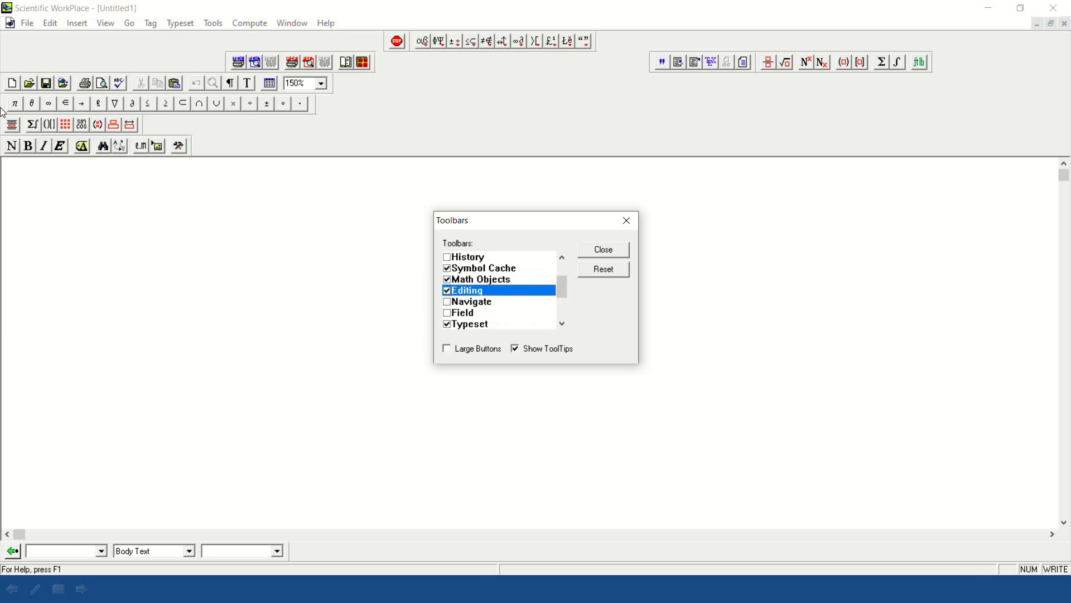
click(447, 324)
click(448, 324)
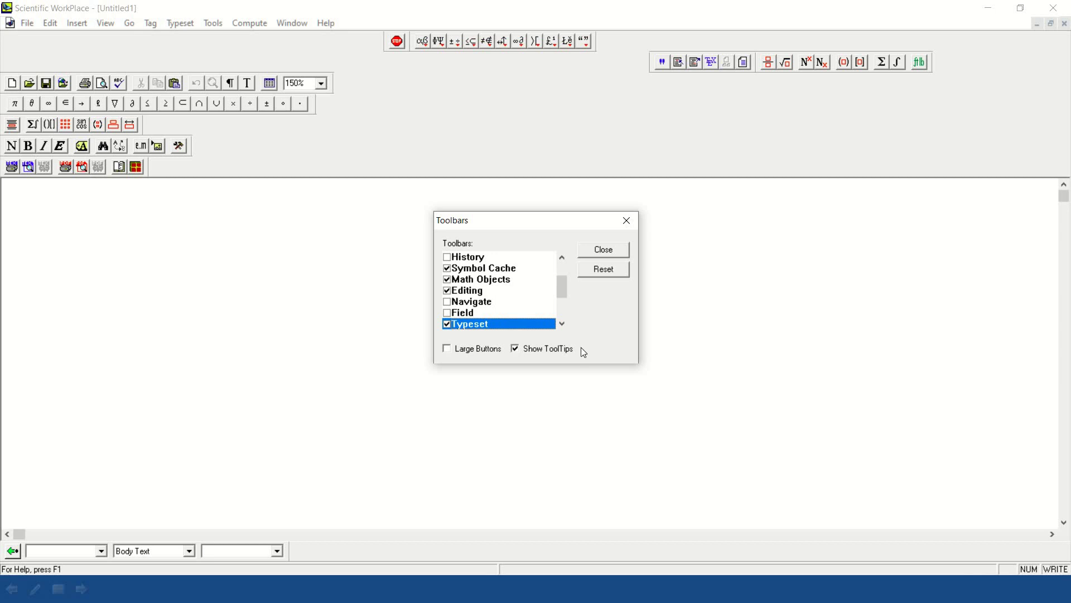
scroll(559, 285, down, 1)
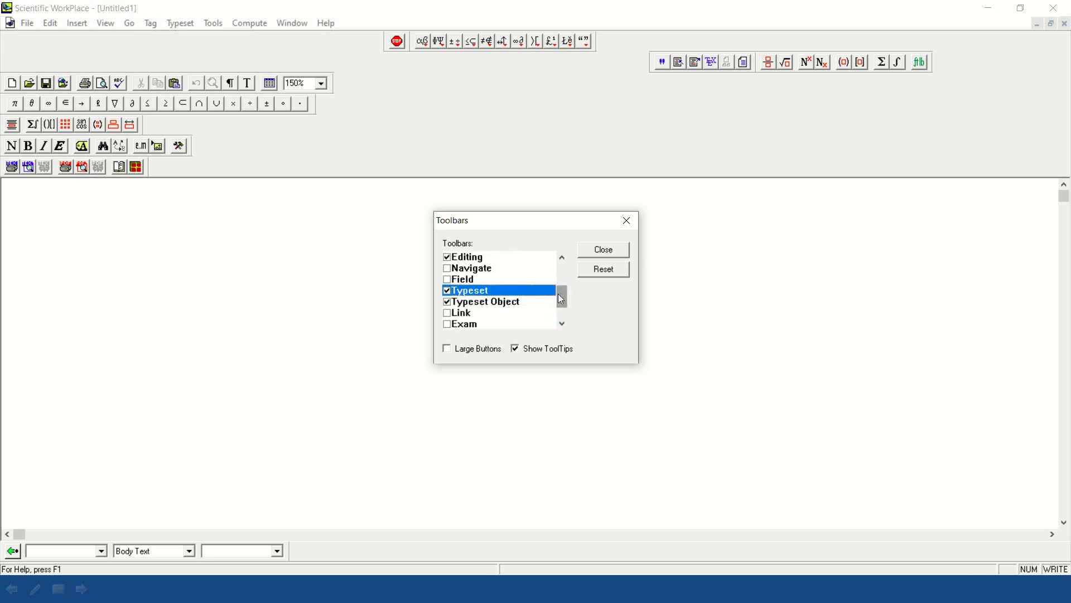
double_click(458, 302)
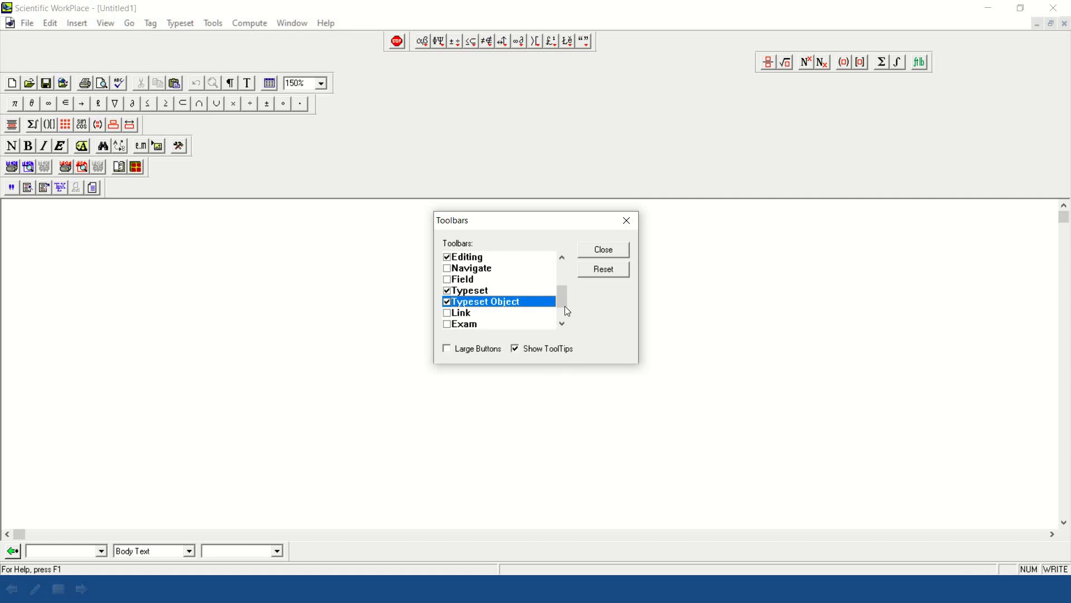
Step: Hide and redisplay the Symbol Panels toolbar, select the Tag toolbar entry, and close the toolbar settings
drag(566, 296, 566, 306)
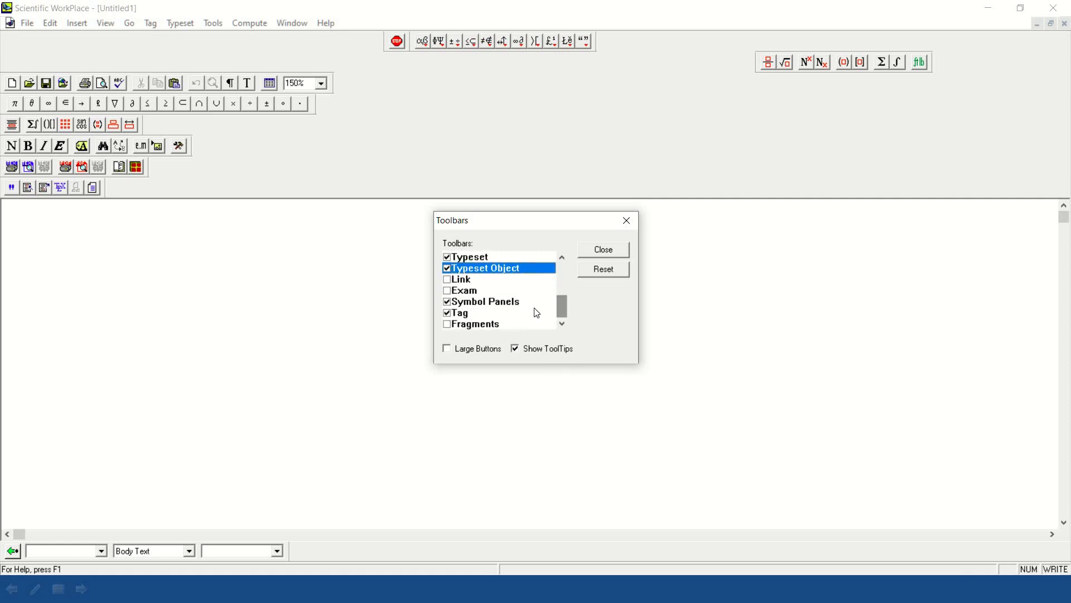
click(447, 302)
click(447, 302)
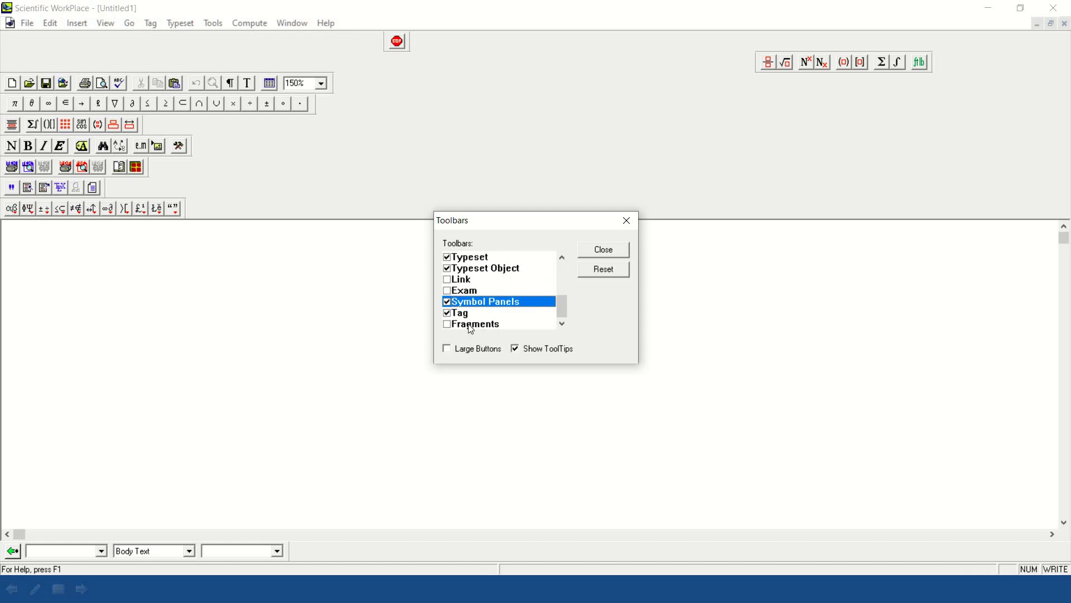
click(455, 313)
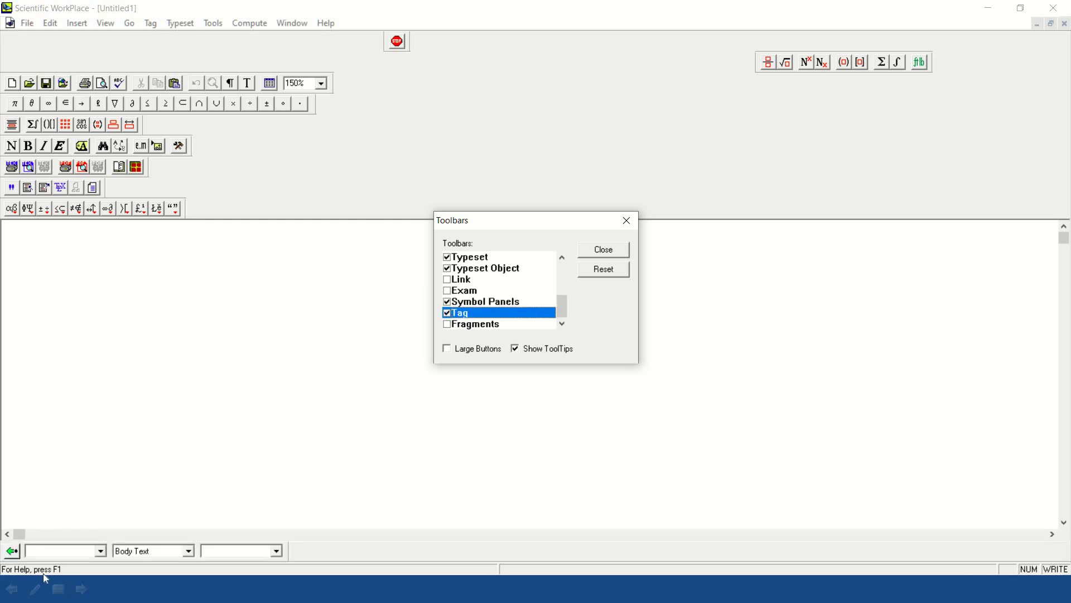
click(140, 551)
click(620, 248)
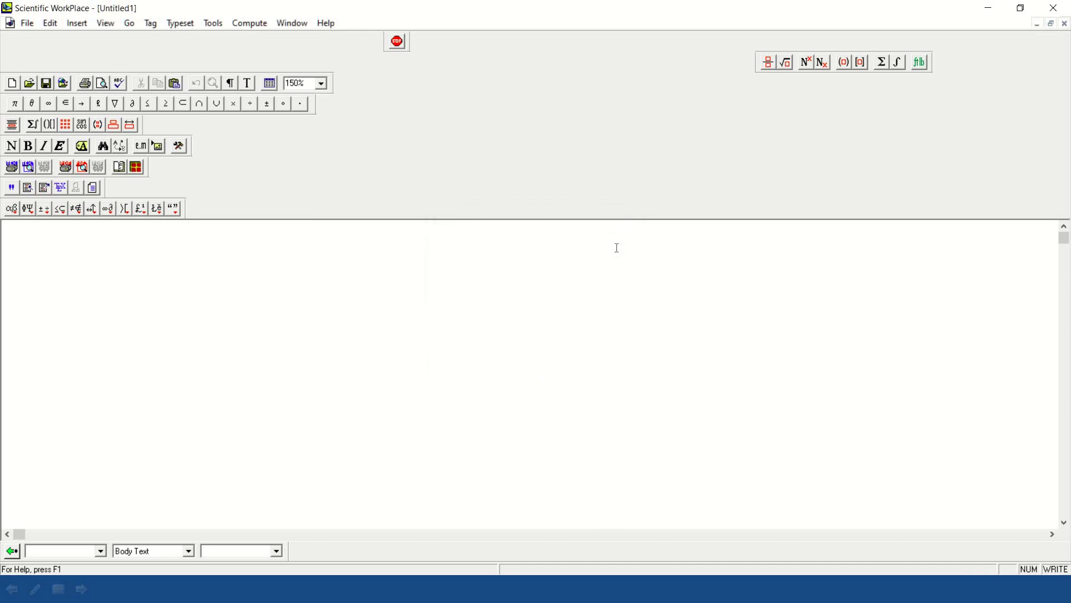
Step: Rearrange the docked toolbars, including Symbol Cache, Typeset Object and Symbol Panels, into two rows above the document
drag(3, 103, 403, 66)
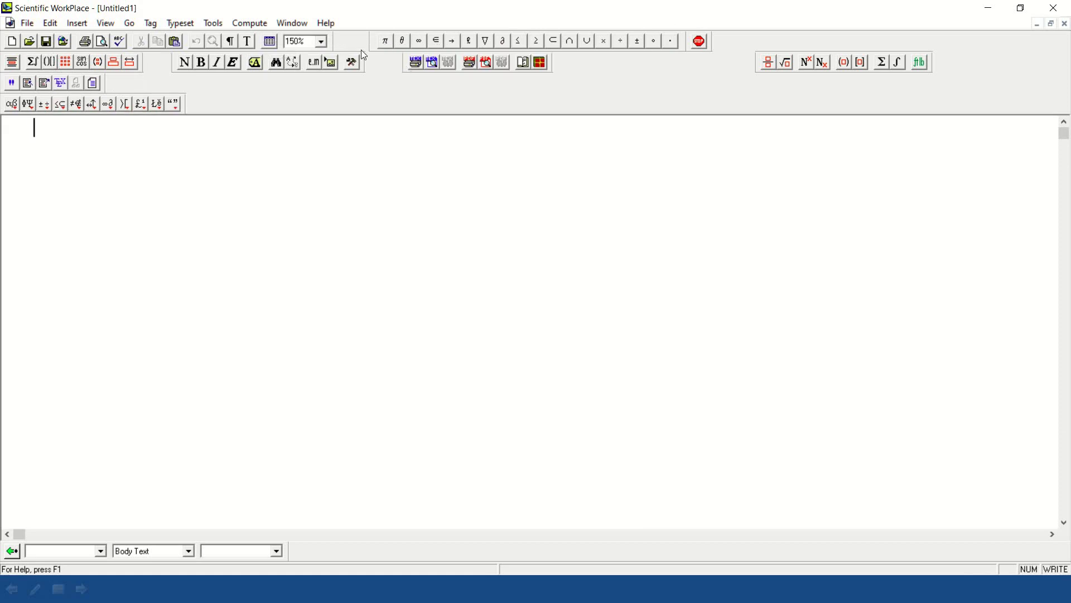
drag(3, 84, 628, 66)
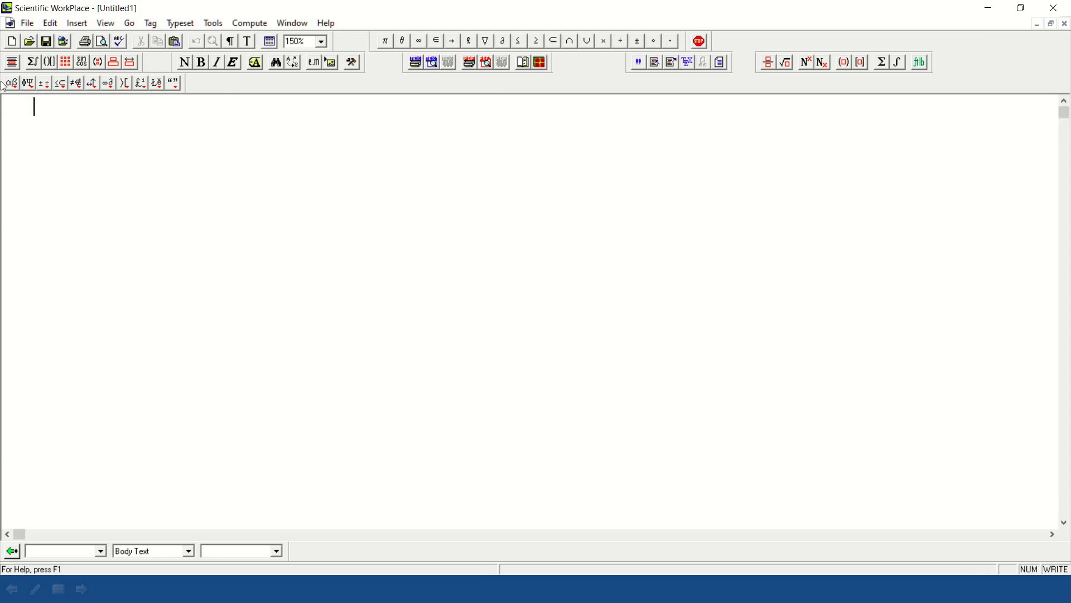
drag(4, 86, 754, 42)
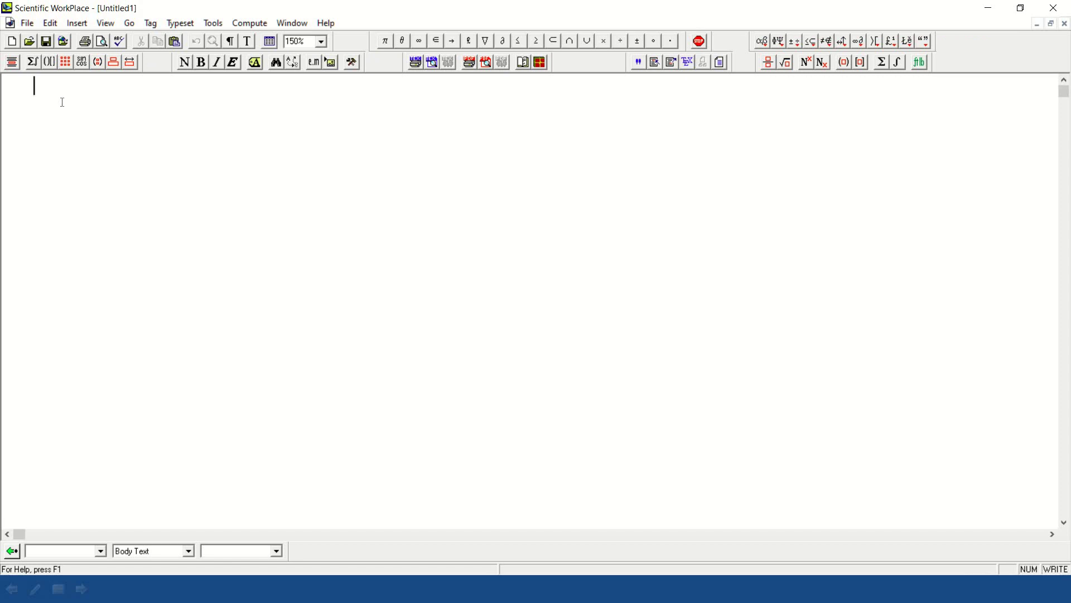
Step: Create a new document from the AMS Journal Article shell in the Articles shell directory
click(12, 42)
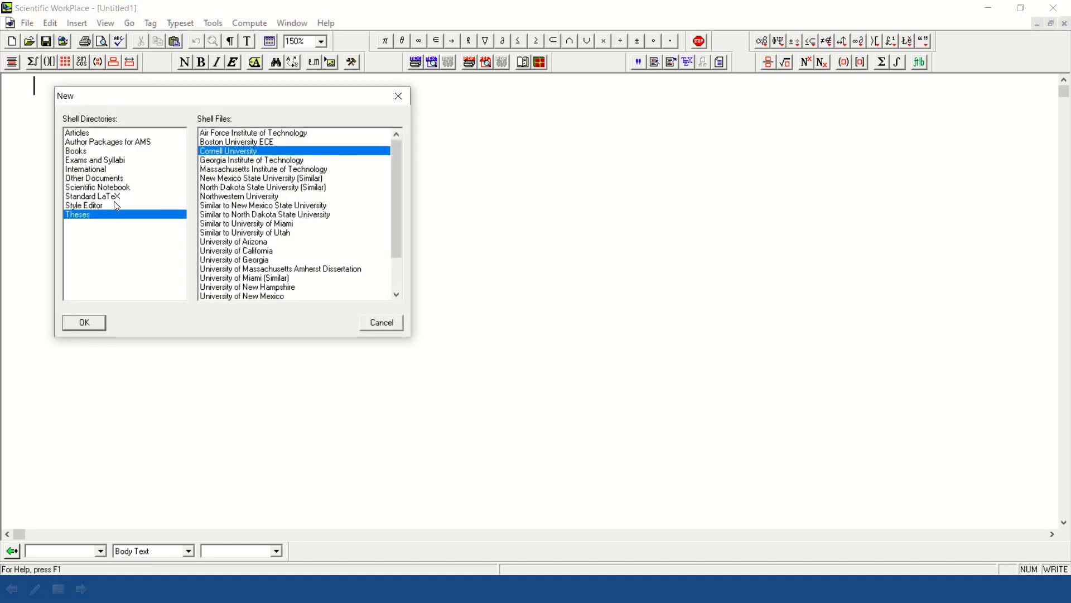
click(127, 133)
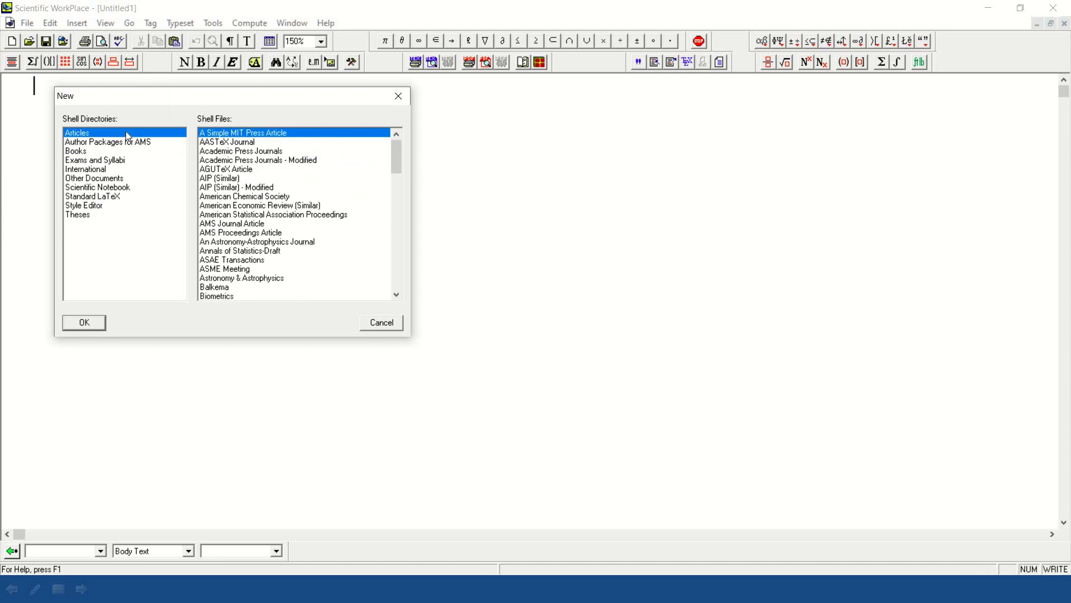
click(101, 151)
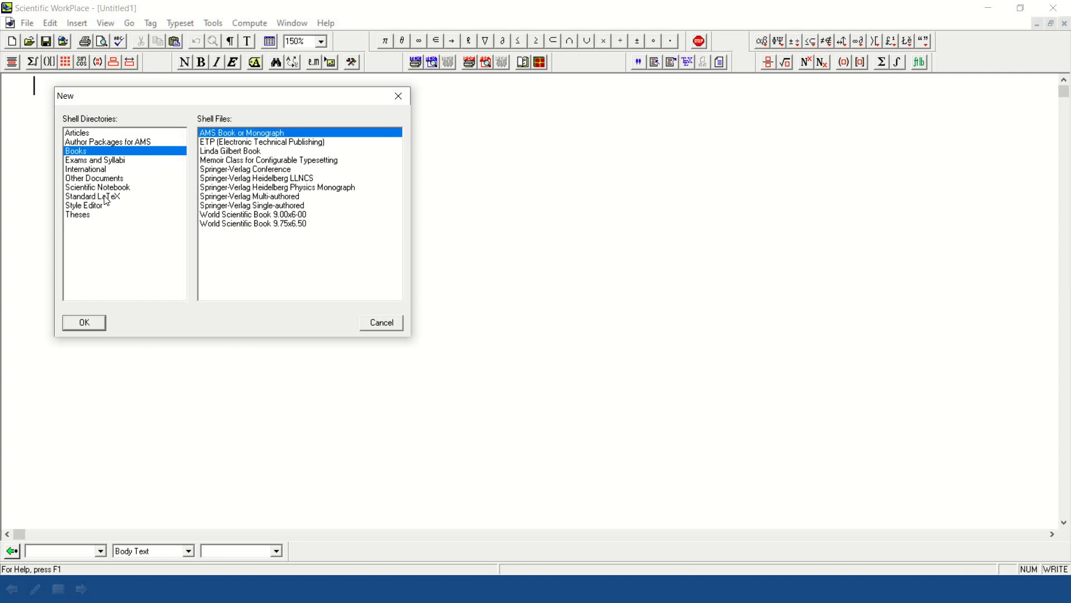
click(112, 133)
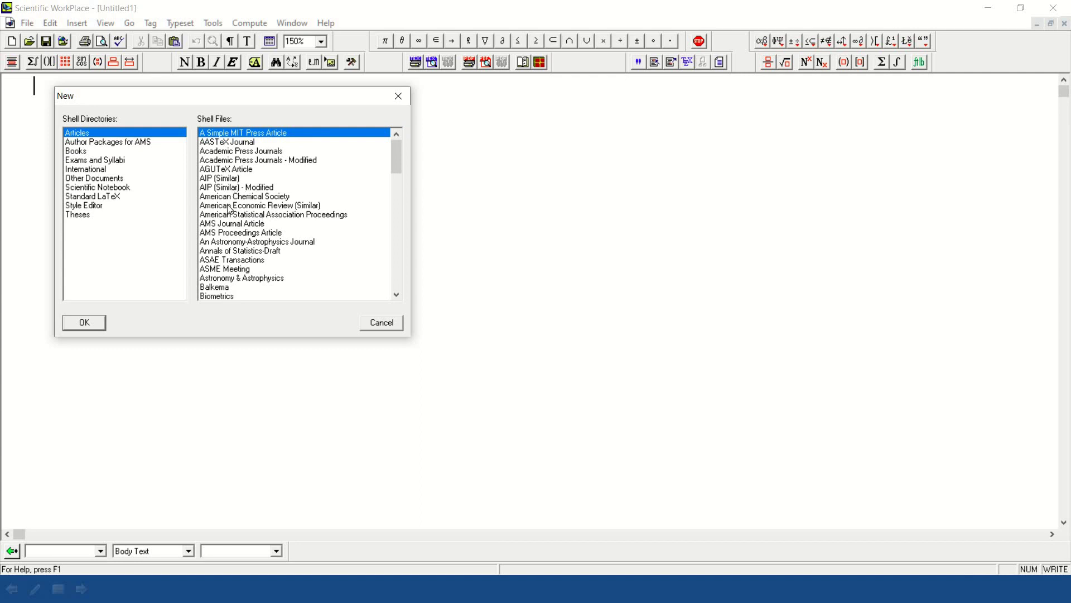
click(245, 226)
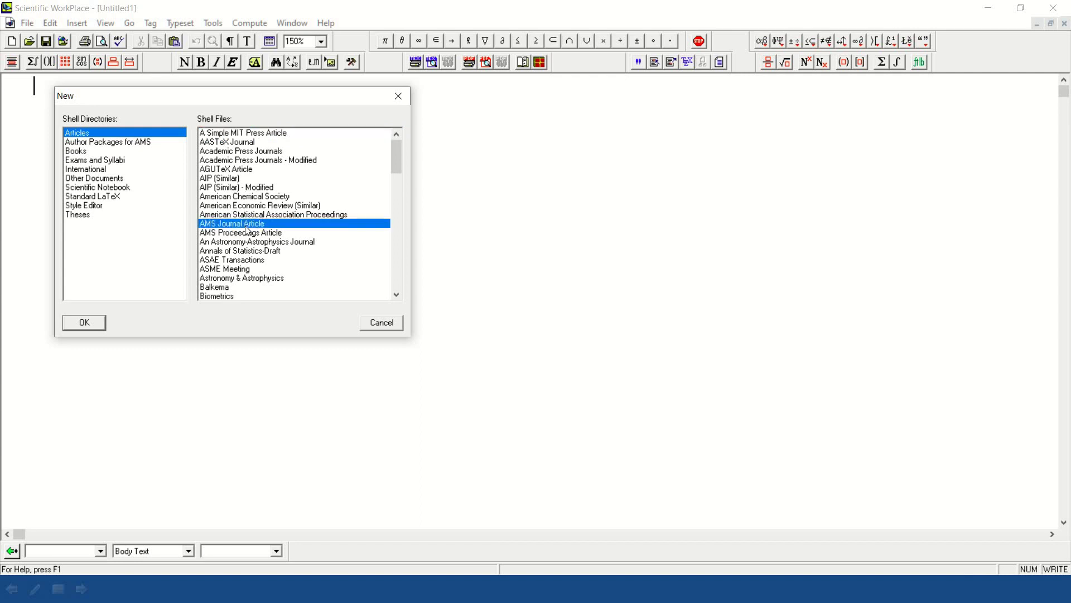
click(84, 323)
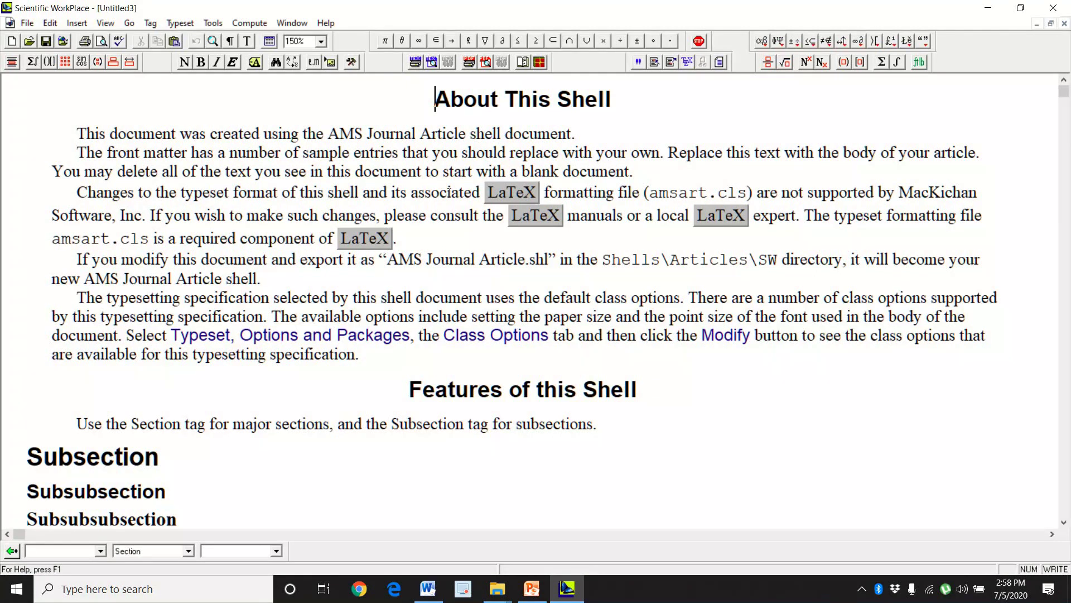
Step: Replace the "About This Shell" section heading with "Introduction"
drag(433, 113, 613, 94)
click(613, 93)
drag(505, 99, 608, 99)
key(BackSpace)
key(BackSpace)
key(BackSpace)
key(BackSpace)
key(BackSpace)
key(BackSpace)
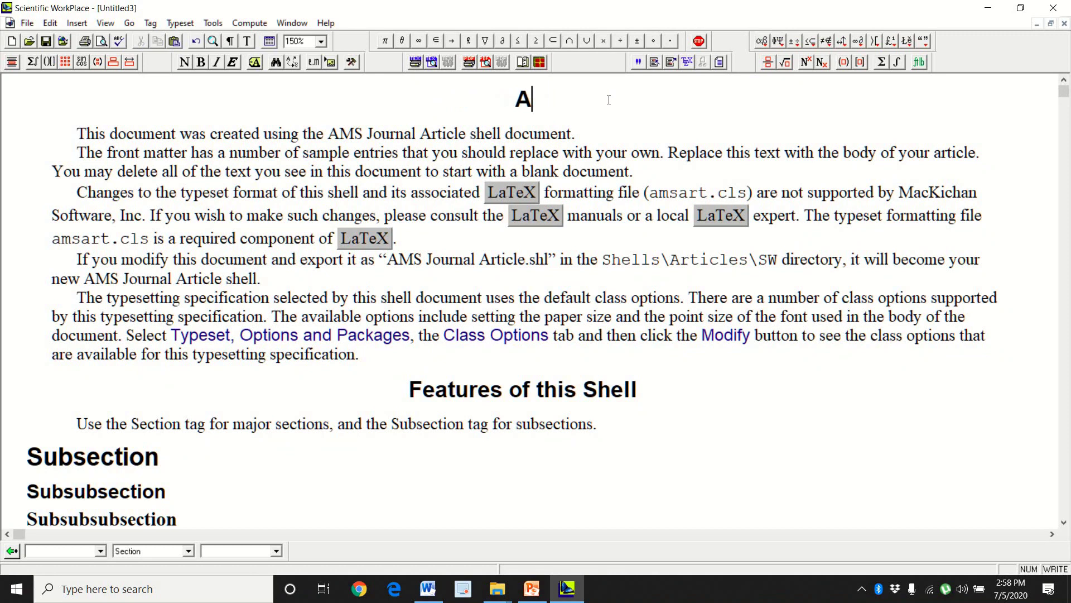
text(Introdu)
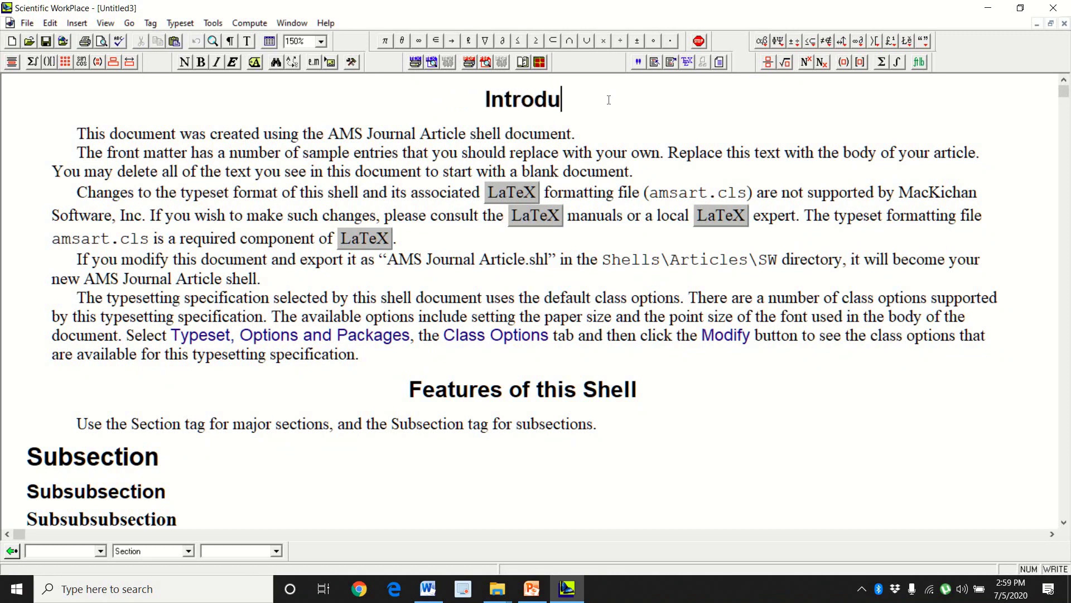
text(ction)
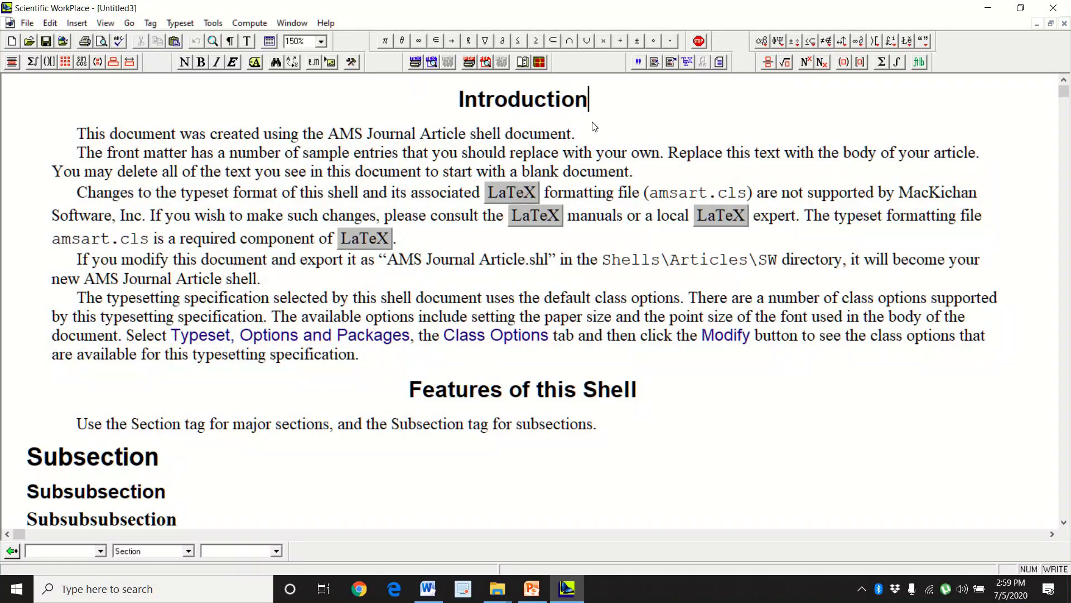
Step: Highlight the sample body paragraphs under the Introduction heading to view the text meant for replacement
key(Left)
key(Left)
key(Left)
key(Left)
key(Left)
key(Left)
key(Left)
key(Left)
key(Left)
key(Left)
key(Left)
key(Left)
drag(82, 134, 364, 364)
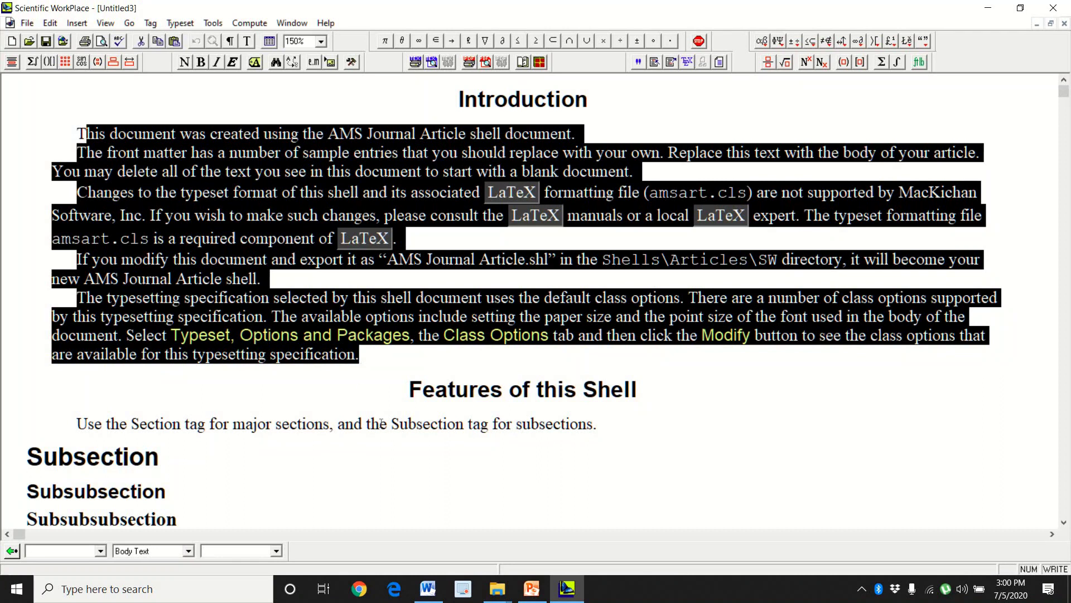
click(381, 423)
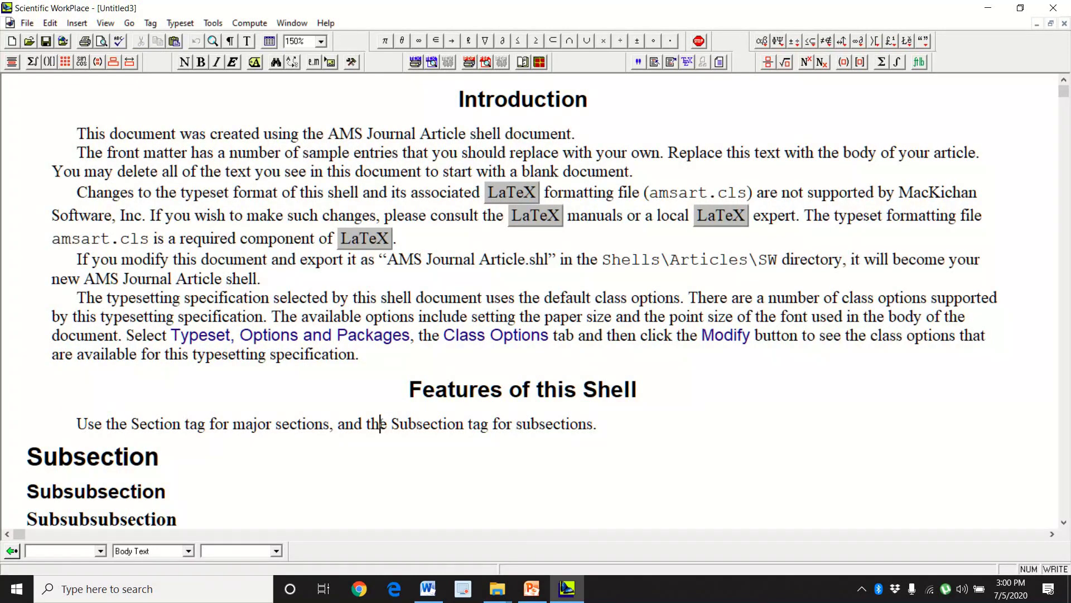
Step: Look over the sample content from the shell's features section through the size tags, returning to the Introduction heading
key(Down)
key(Down)
key(Down)
key(Down)
key(Down)
key(Down)
key(Down)
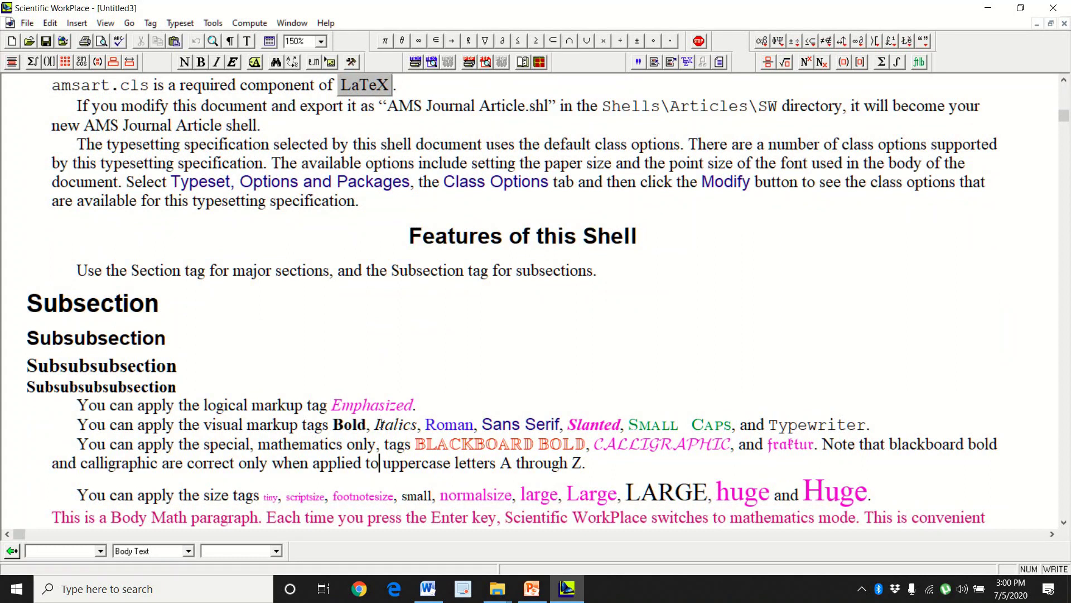
key(Up)
key(Up)
key(Up)
key(Up)
key(Up)
key(Up)
key(Up)
key(Up)
key(Up)
key(Up)
key(Up)
key(Up)
key(Up)
key(Up)
key(Up)
key(Up)
key(Up)
key(Up)
key(Up)
key(Up)
key(Up)
key(Up)
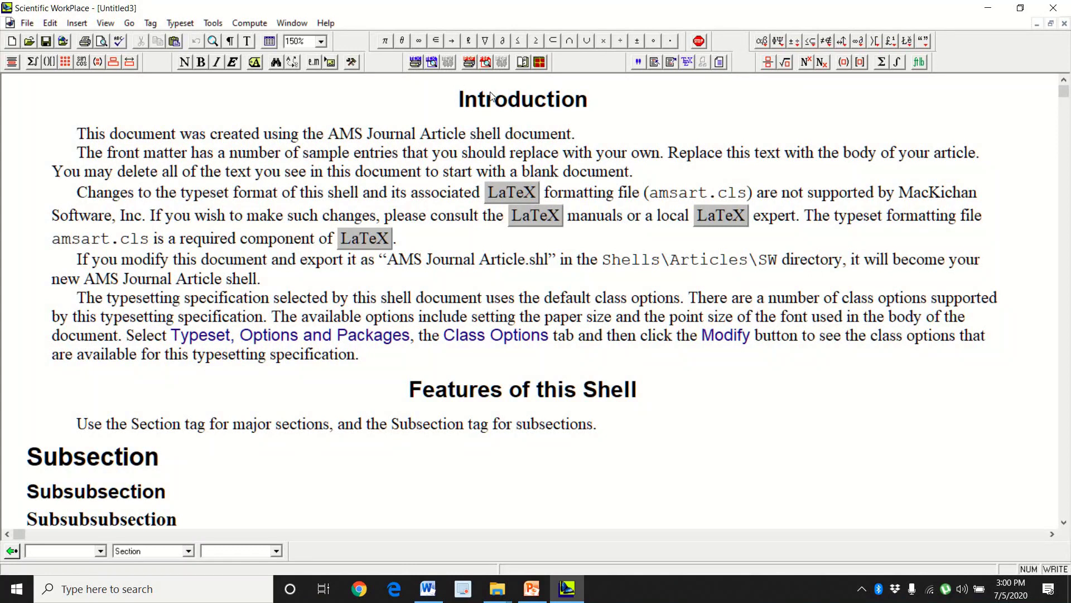
Step: Examine the heading levels from the Introduction section through Subsection and Subsubsection to Subsubsubsubsection
drag(485, 96, 554, 95)
drag(74, 456, 111, 457)
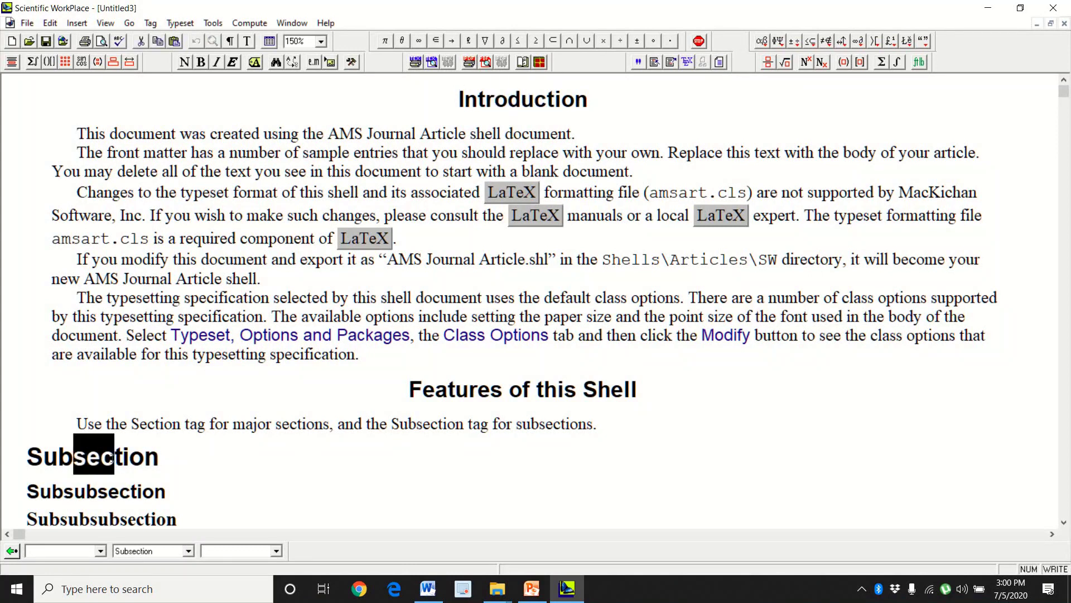
click(81, 499)
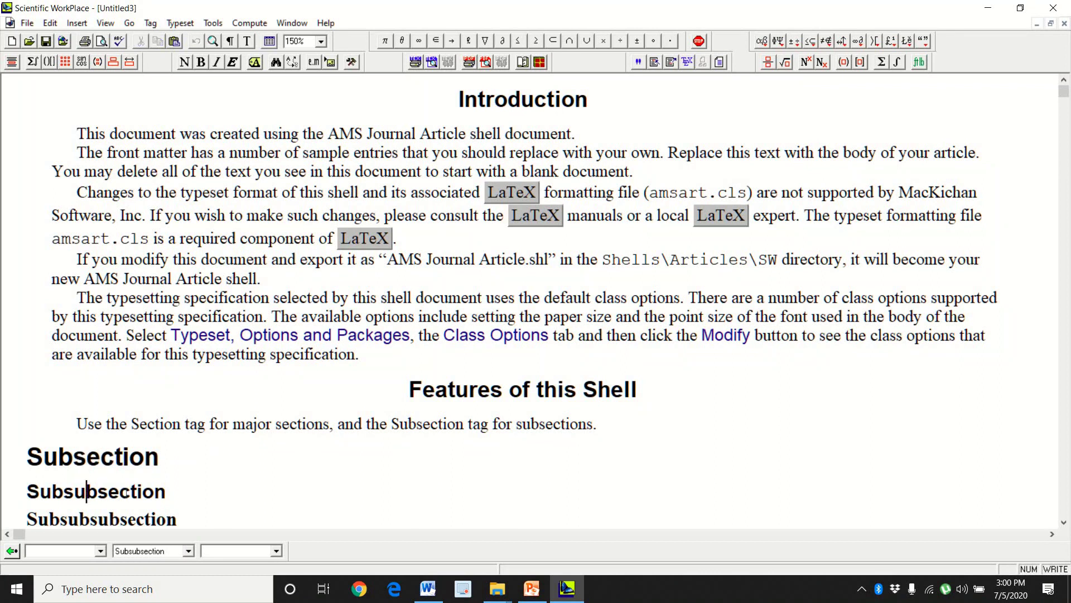
click(129, 493)
scroll(127, 493, down, 1)
click(127, 493)
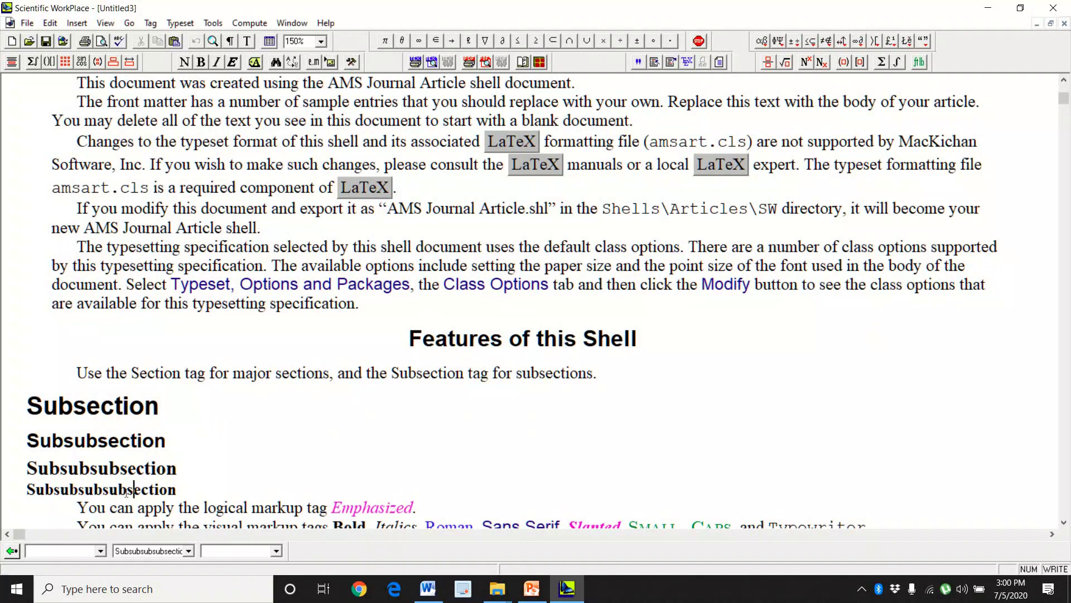
Step: Examine the sample text on logical, visual and size markup tags through the Mathematics and Text section
key(Down)
key(Down)
key(Down)
key(Down)
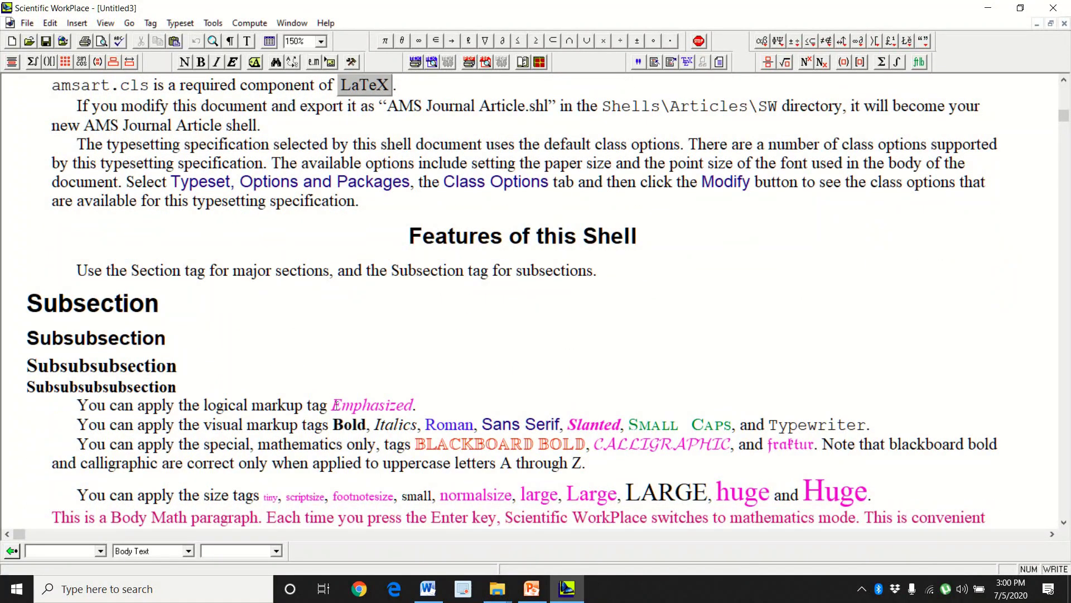
drag(332, 406, 482, 434)
click(393, 429)
click(477, 444)
key(Down)
key(Down)
key(Down)
key(Down)
key(Down)
key(Down)
key(Down)
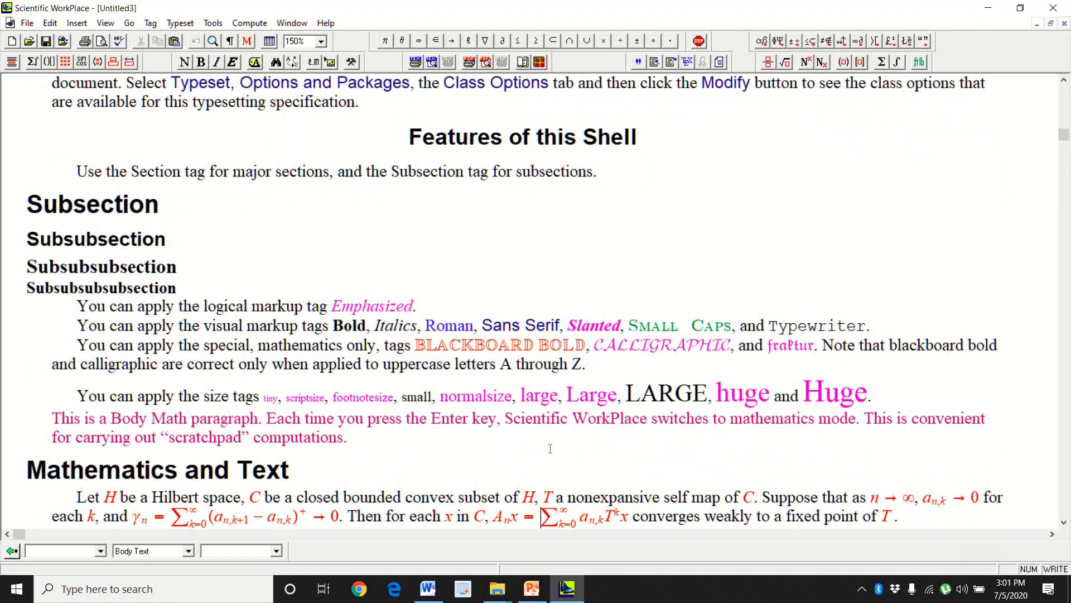
Step: Add CTRL after "The numbered equation" under Mathematics and Text, and save the document as AMSPaper.tex in Documents
key(Down)
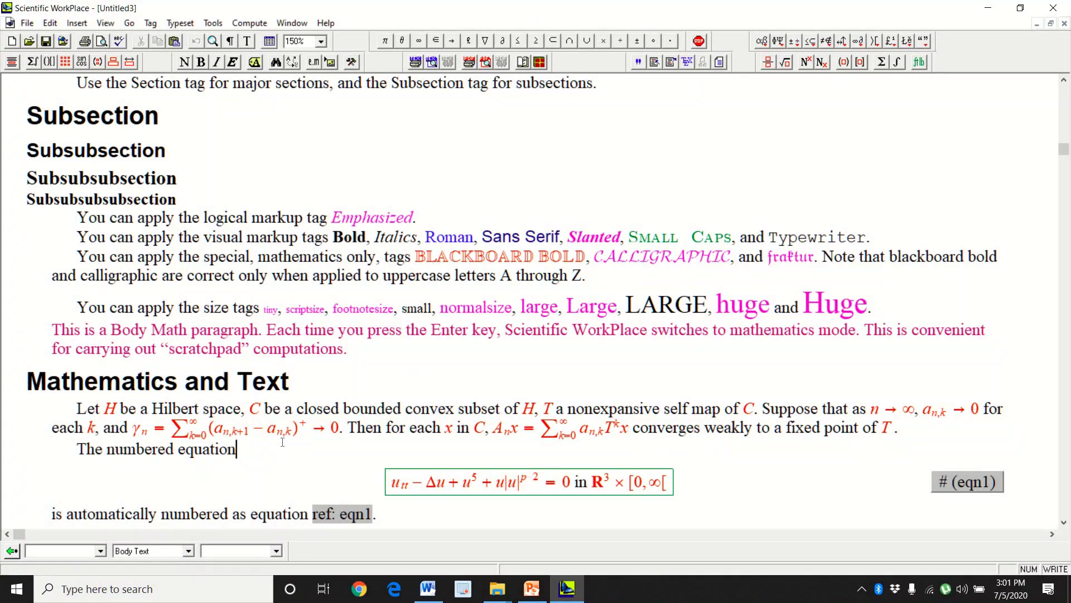
text(0CTRL)
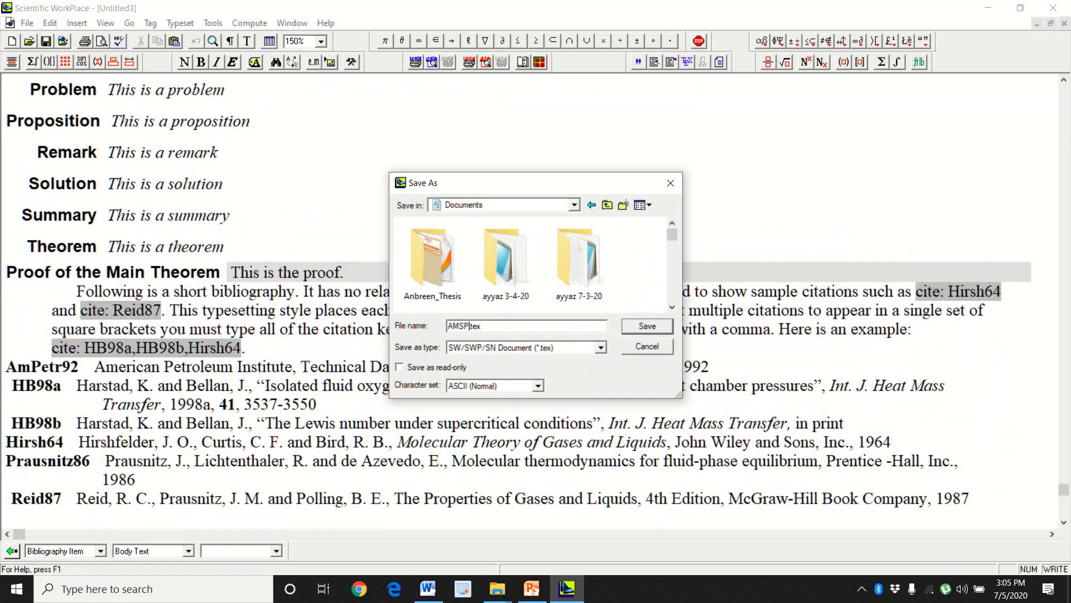
text(er)
key(Return)
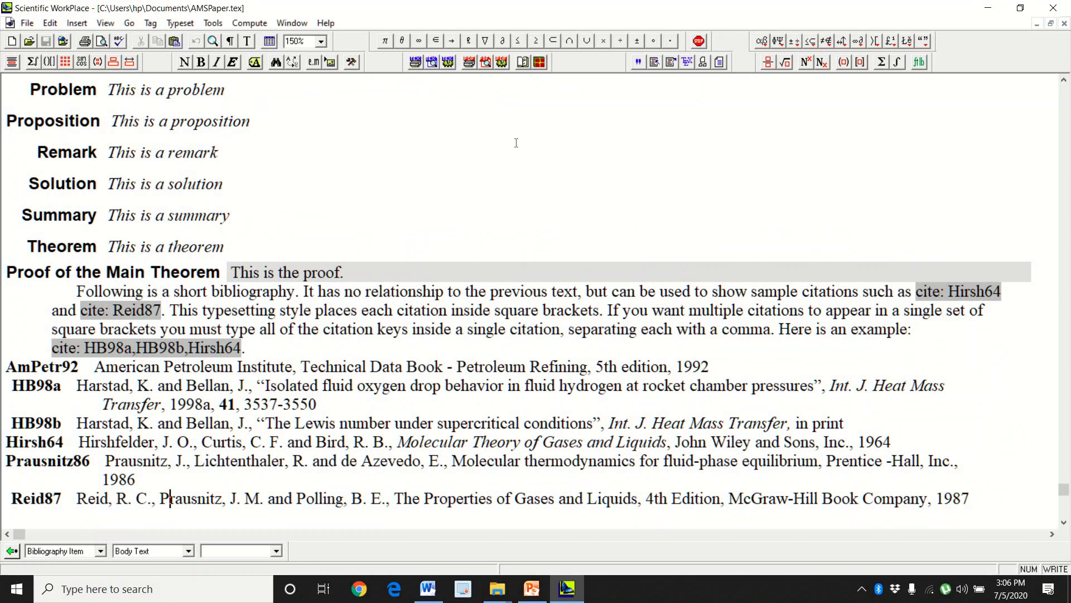
Step: Typeset the document to a PDF preview and examine its first page, from the title and abstract to the footnotes
click(486, 65)
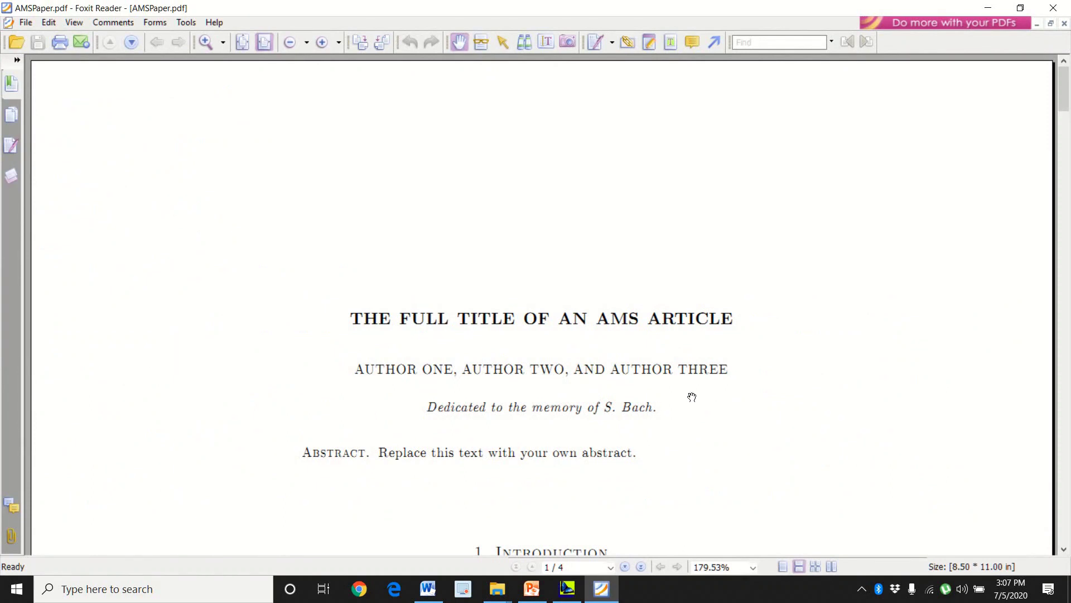
scroll(641, 404, down, 3)
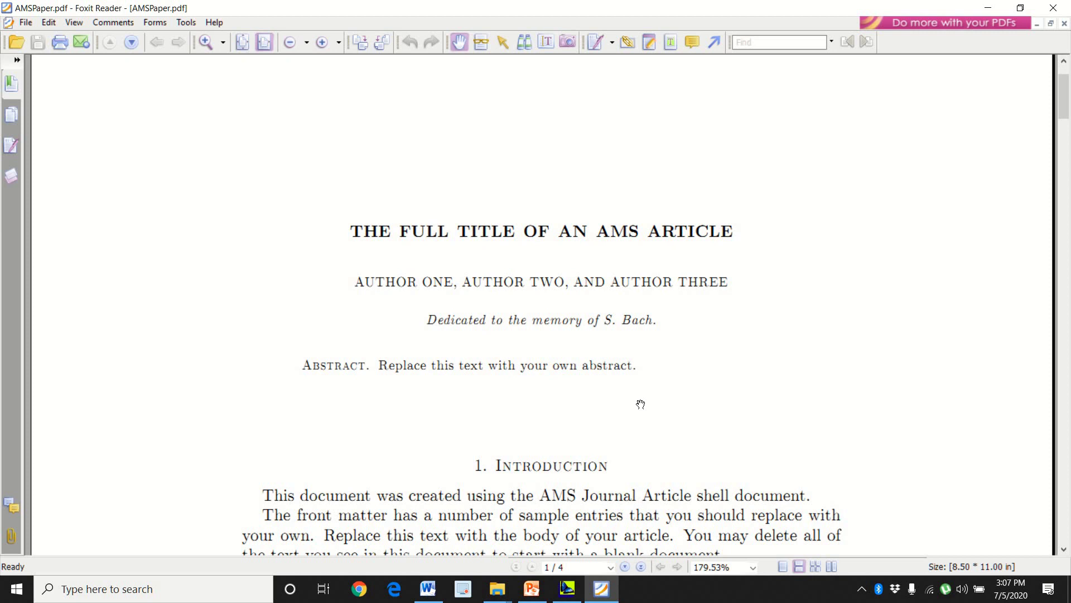
scroll(590, 412, down, 1)
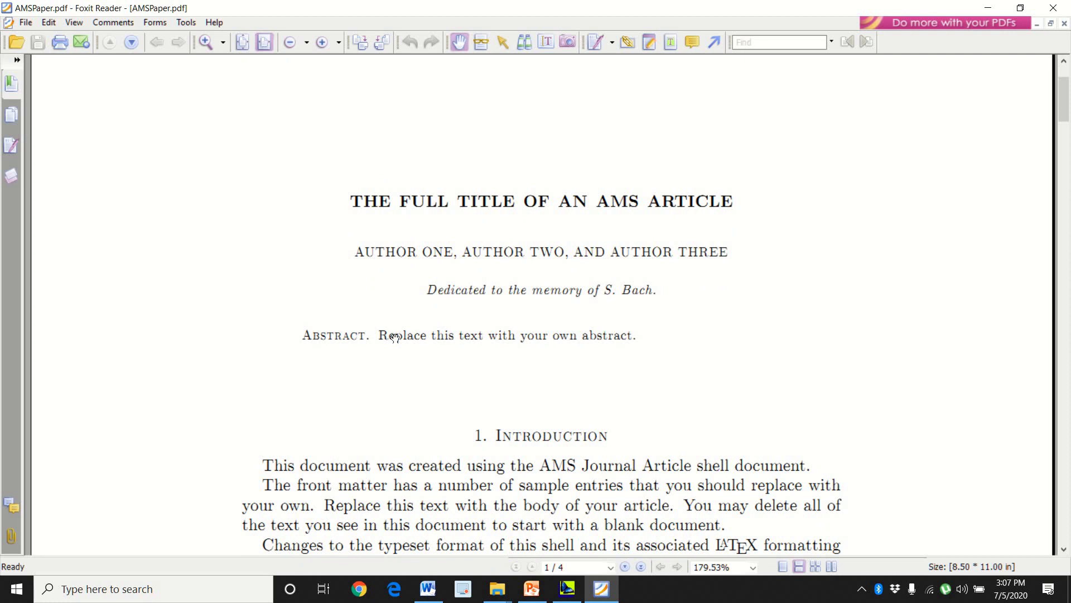
scroll(524, 312, down, 3)
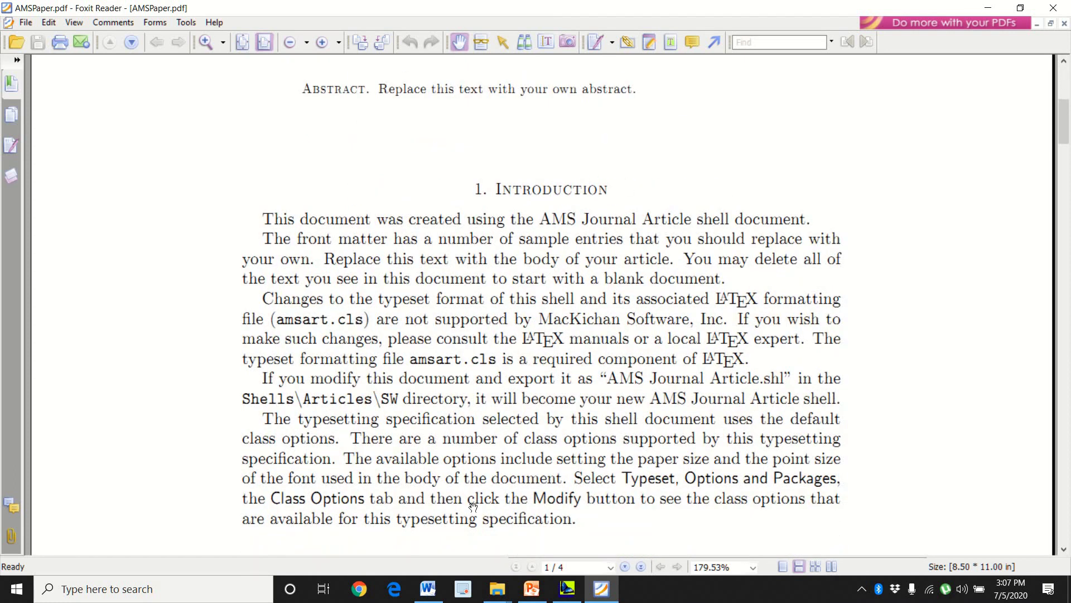
scroll(536, 342, down, 1)
scroll(537, 339, down, 2)
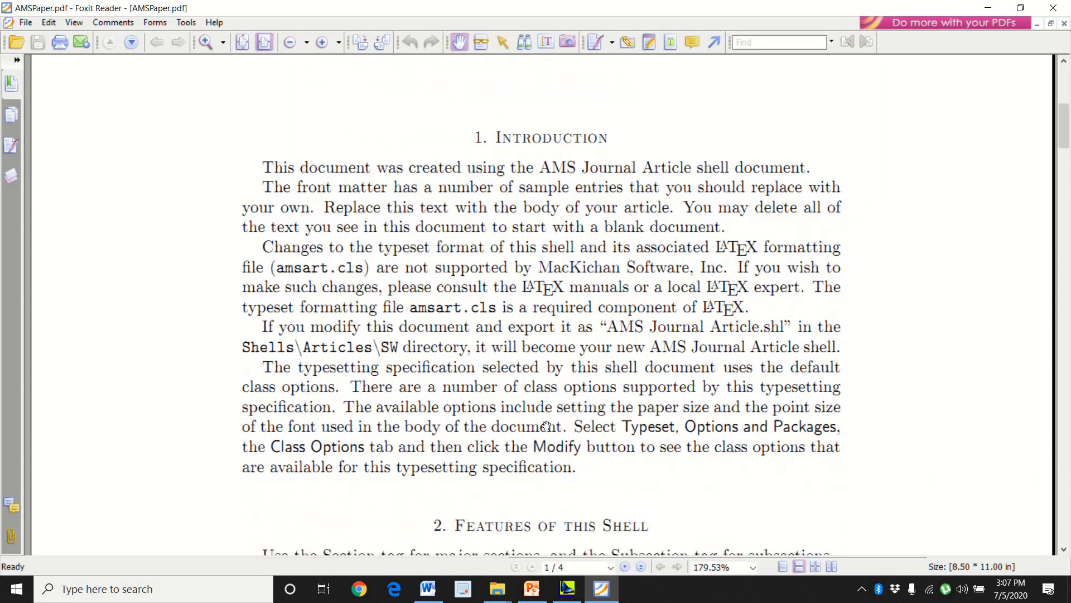
scroll(563, 226, down, 2)
scroll(619, 392, down, 4)
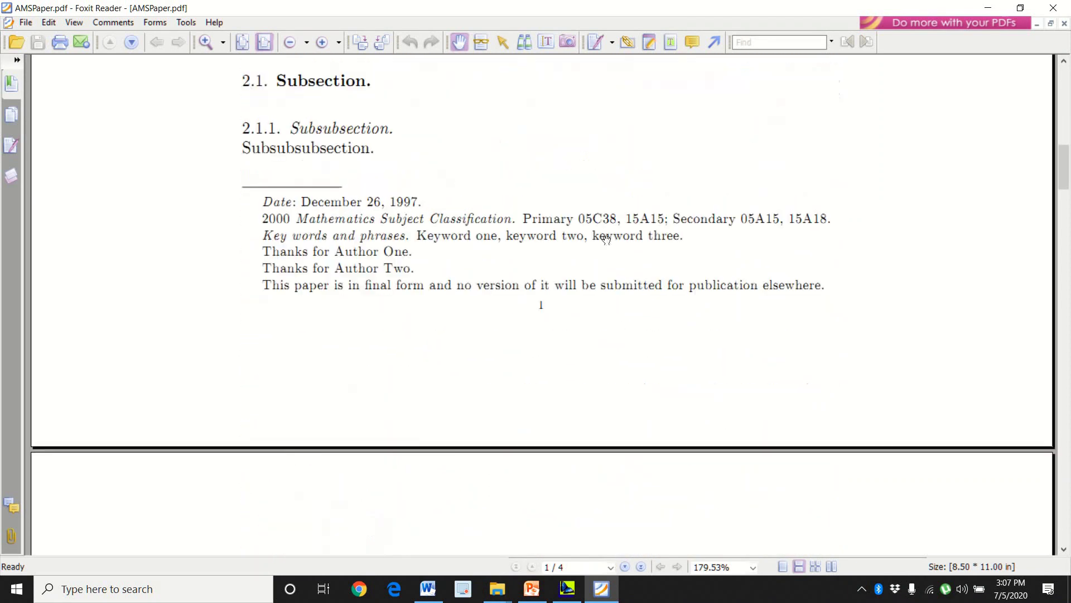
Step: Examine the rest of the typeset PDF, from the markup tags through the lists and theorem-like environments to the references
scroll(617, 310, down, 7)
scroll(576, 328, down, 10)
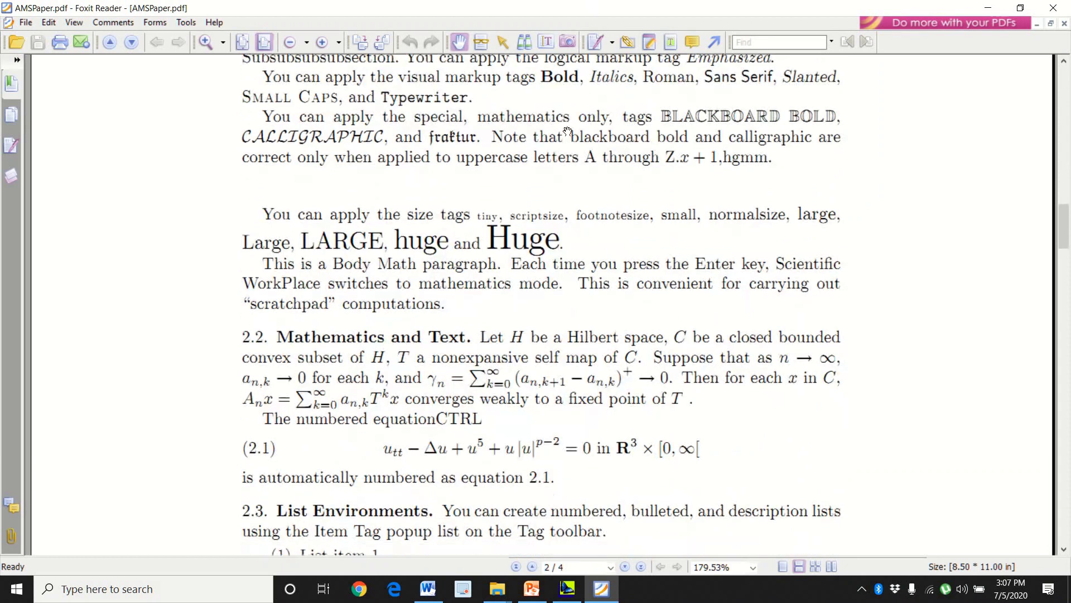
scroll(591, 306, down, 4)
scroll(610, 323, down, 4)
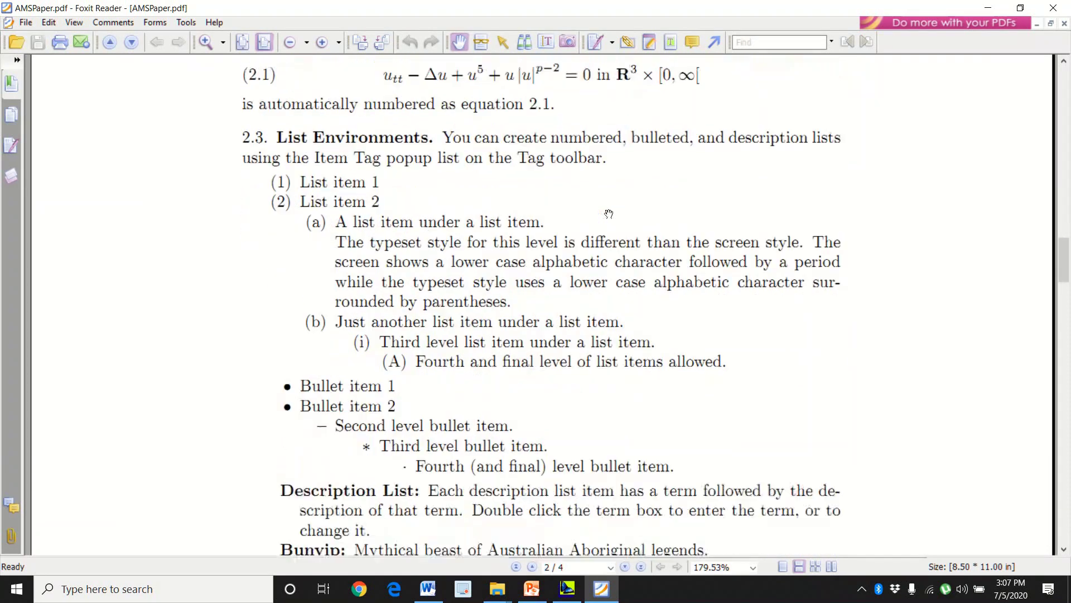
scroll(578, 299, down, 20)
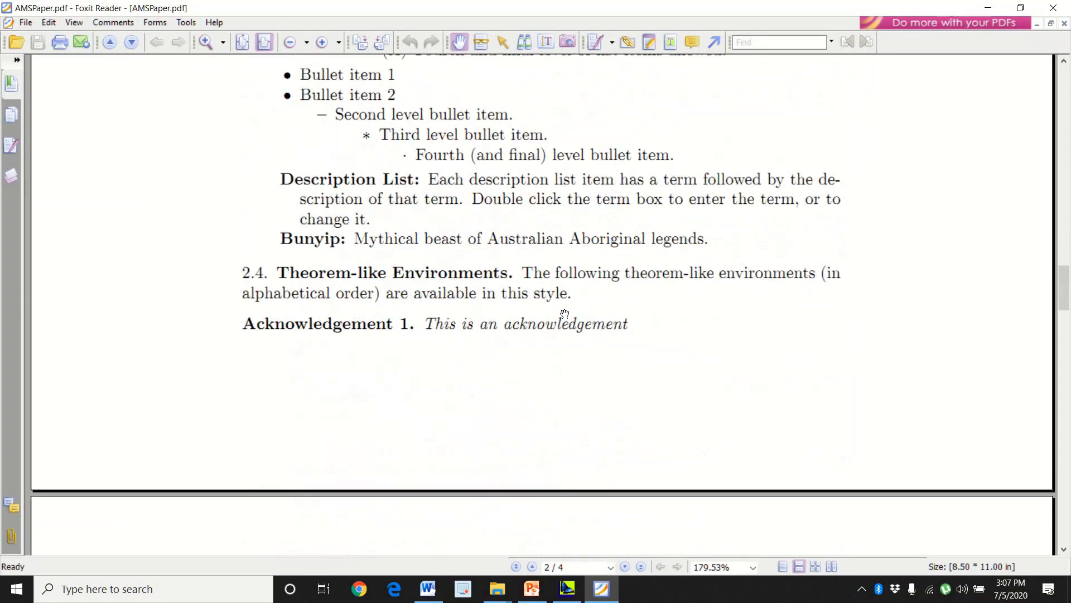
scroll(553, 368, down, 13)
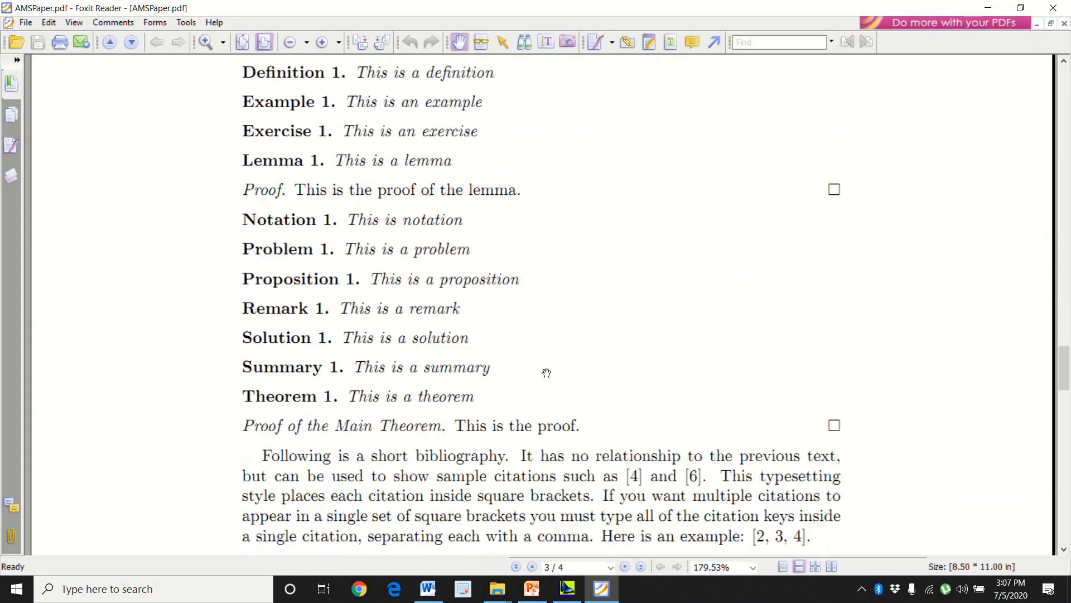
scroll(519, 313, down, 14)
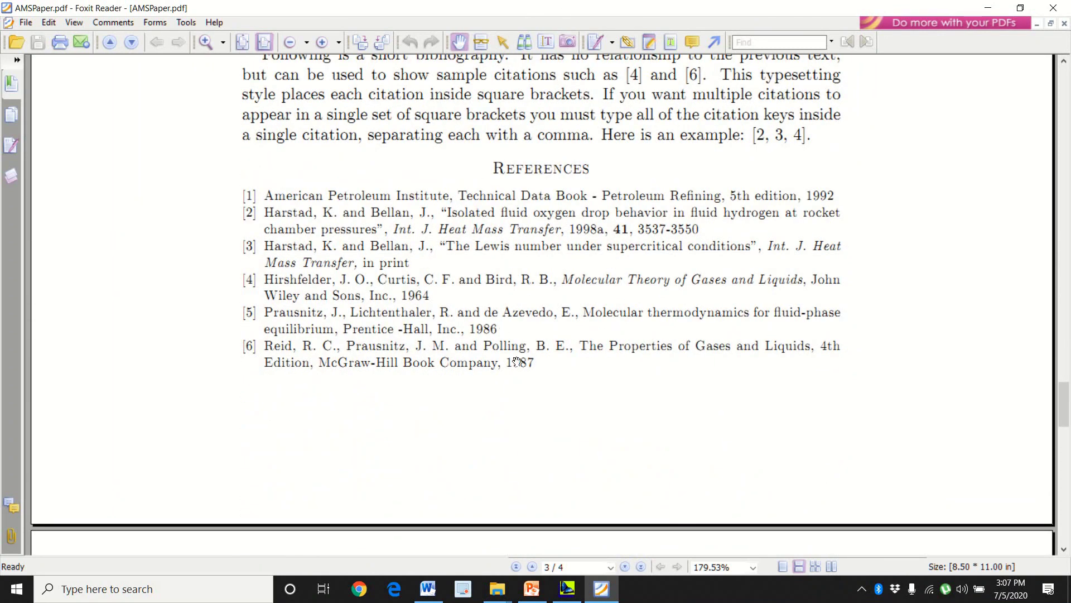
Step: Switch to Scientific WorkPlace and back to Foxit Reader to compare the bibliography items with the typeset references and citations
click(567, 589)
click(537, 459)
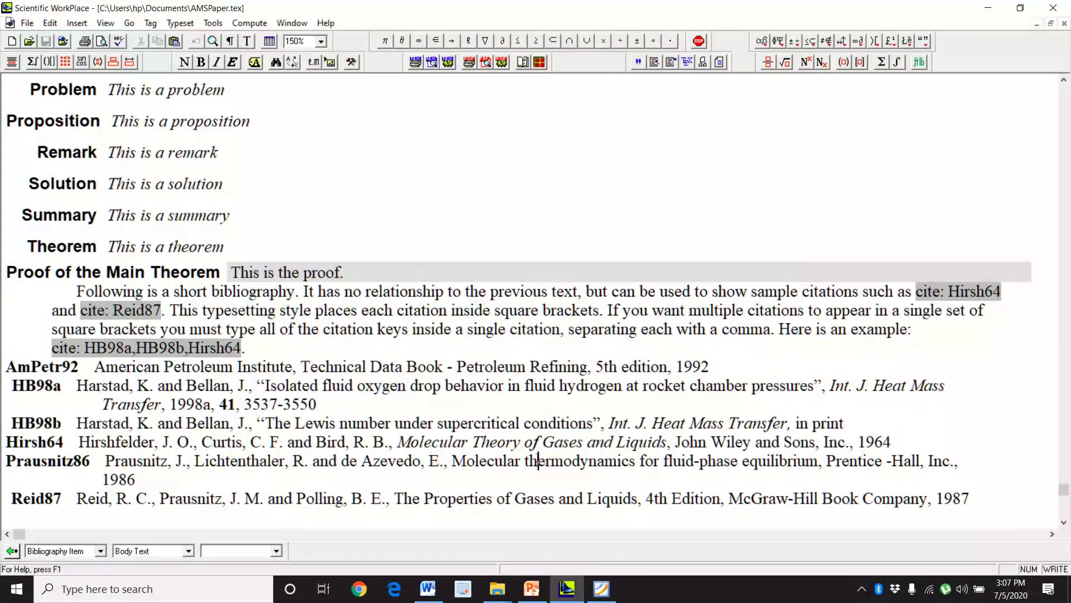
key(Down)
key(Down)
key(alt+Tab)
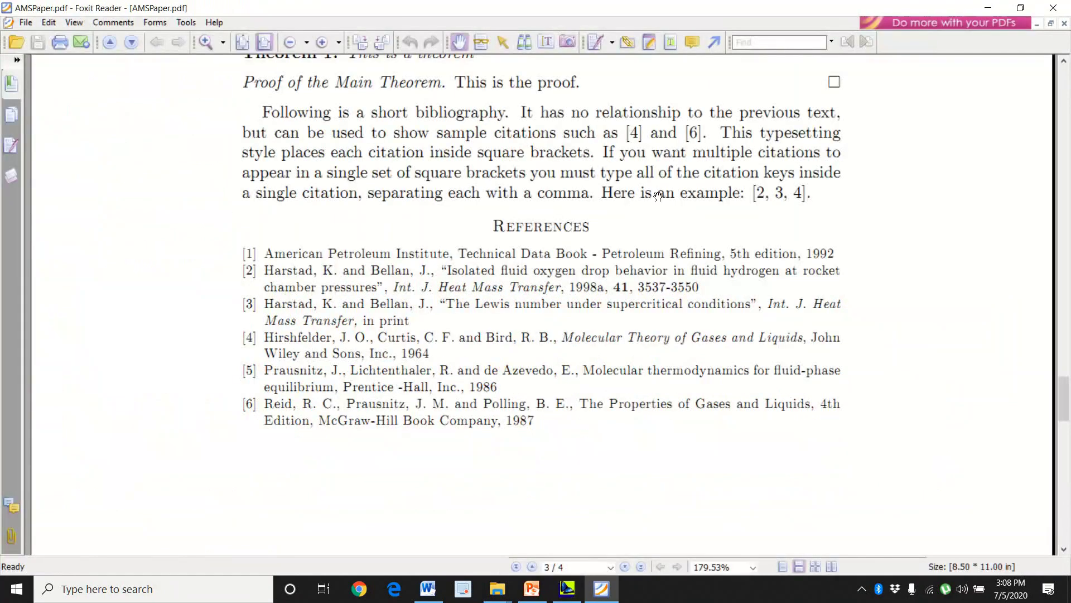
drag(603, 221, 597, 333)
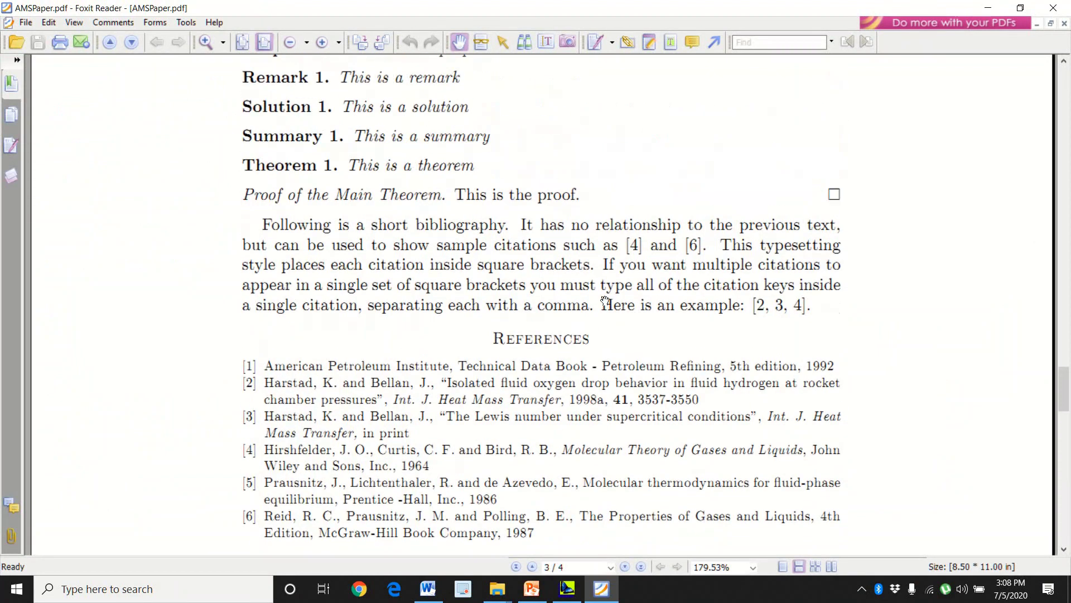
drag(655, 226, 647, 339)
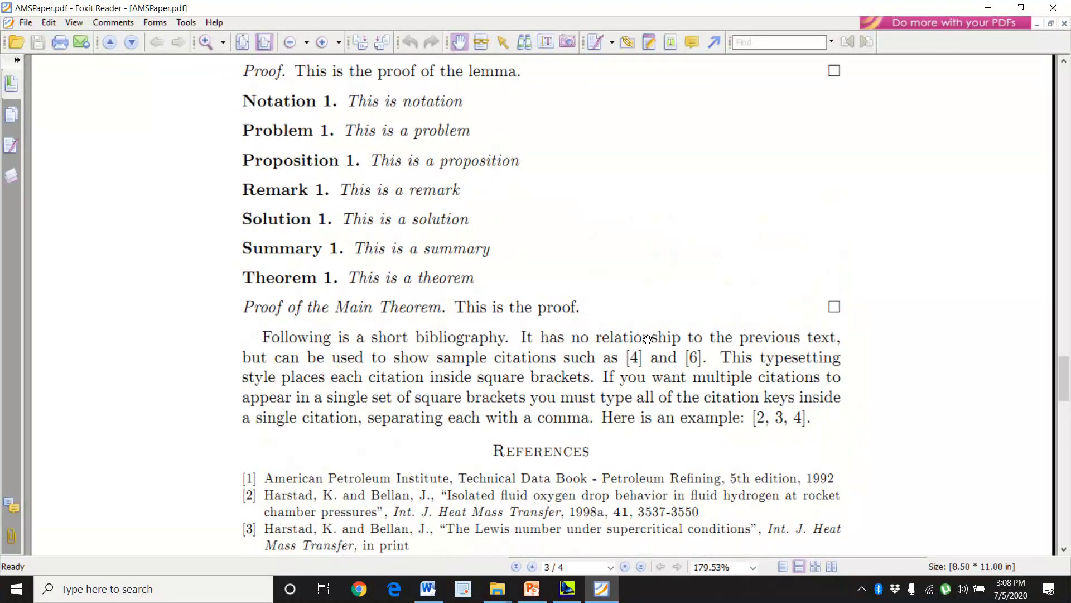
Step: Return to the PDF's title and abstract, and compare them with the start of the source document in Scientific WorkPlace
scroll(670, 335, up, 3)
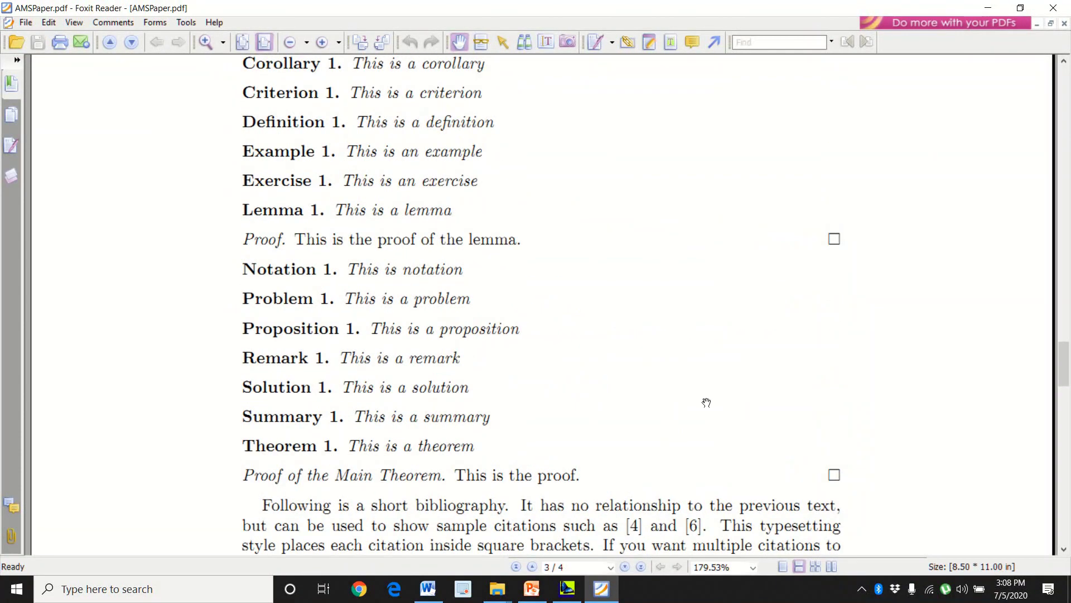
scroll(705, 402, up, 10)
scroll(706, 402, up, 15)
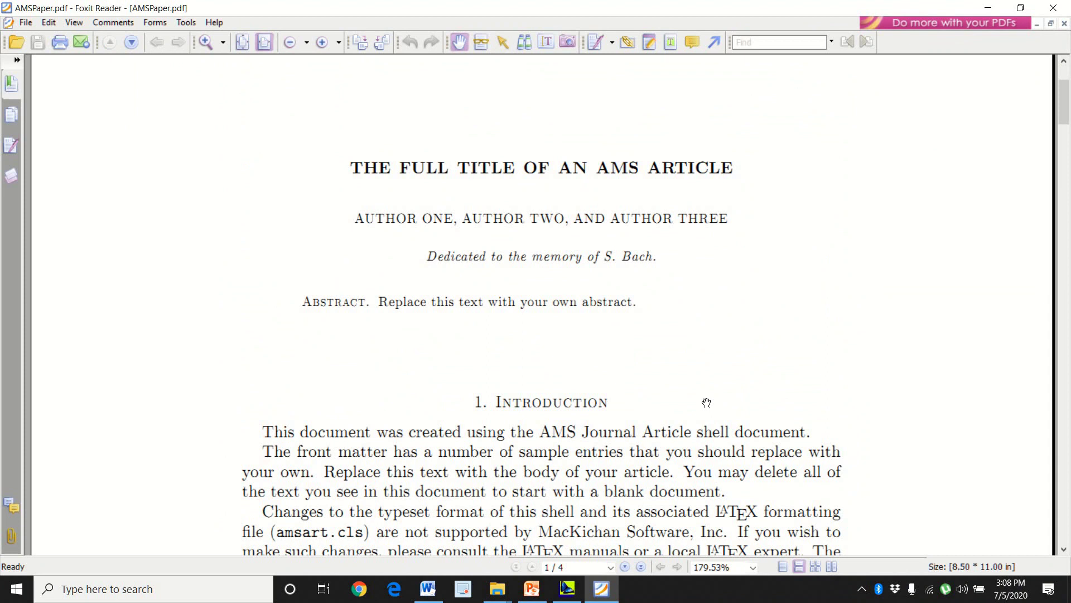
key(alt+Tab)
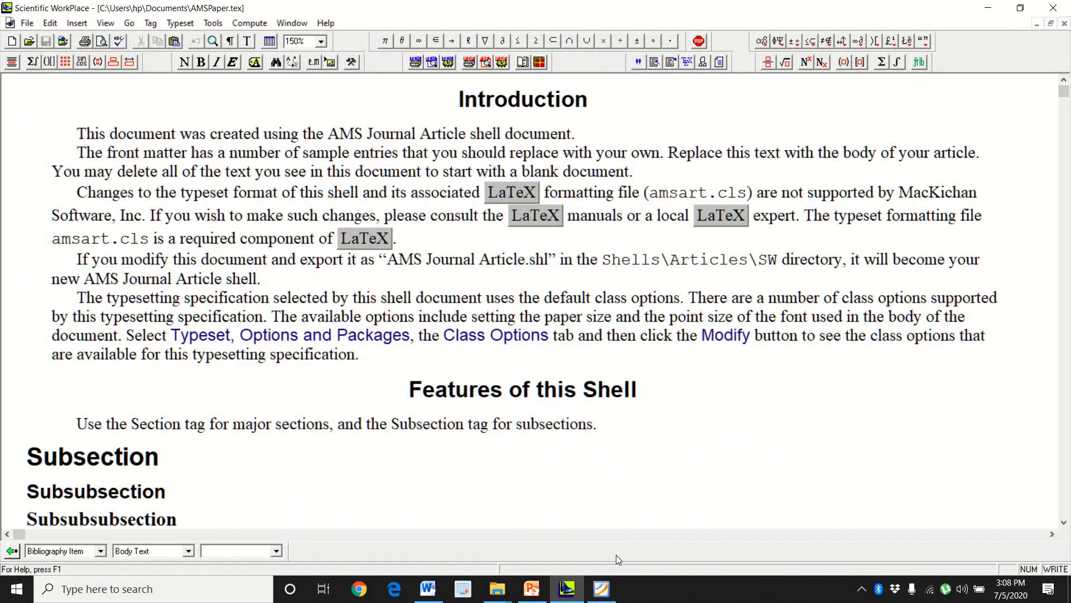
click(601, 588)
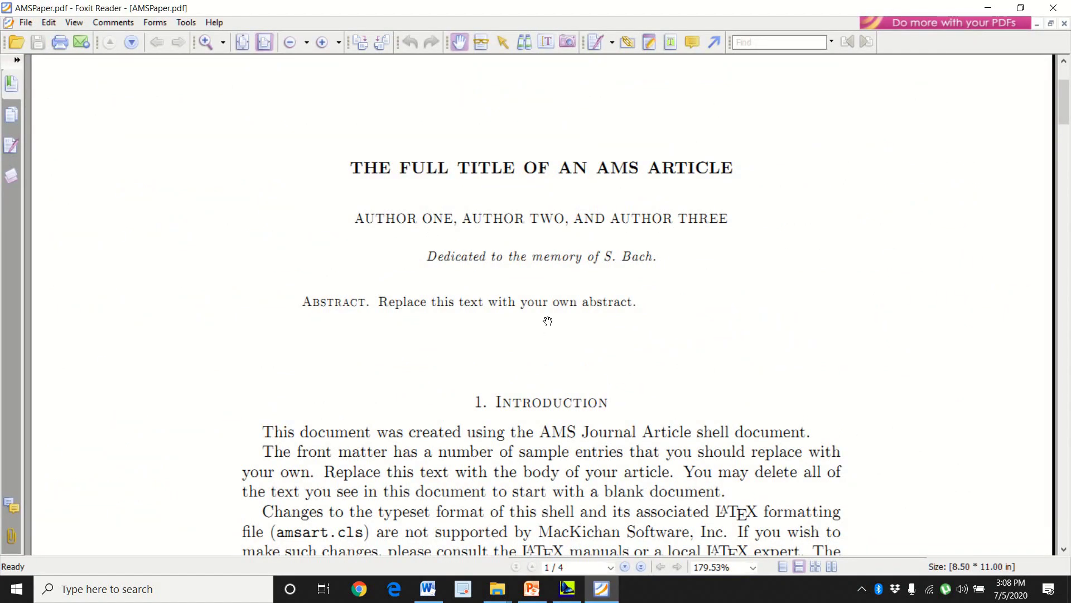
click(567, 588)
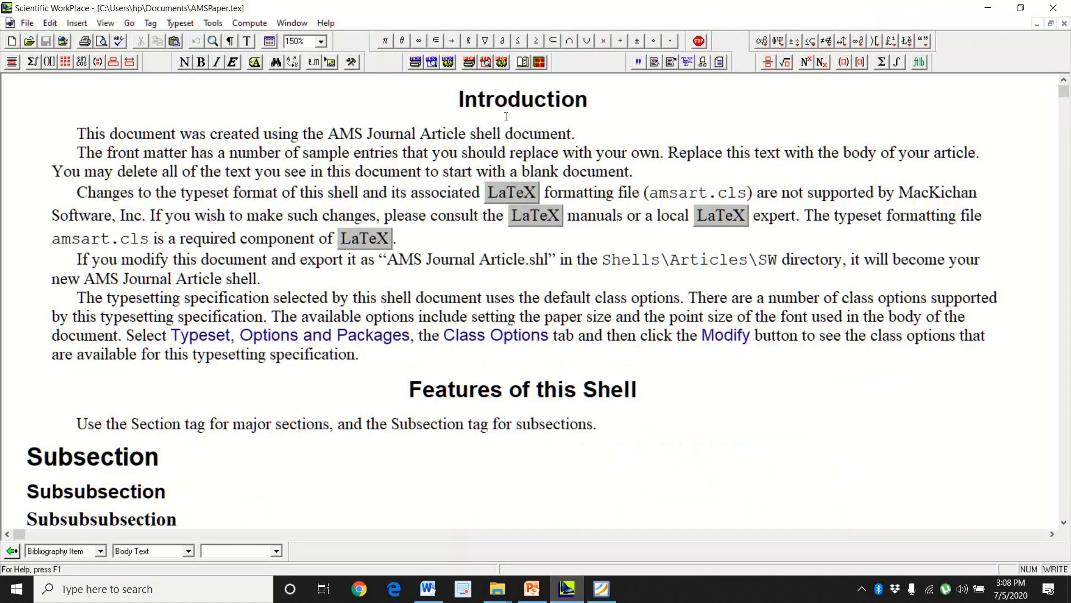
Step: Open the article's front matter and set the Date field to December 12, 2020
click(523, 65)
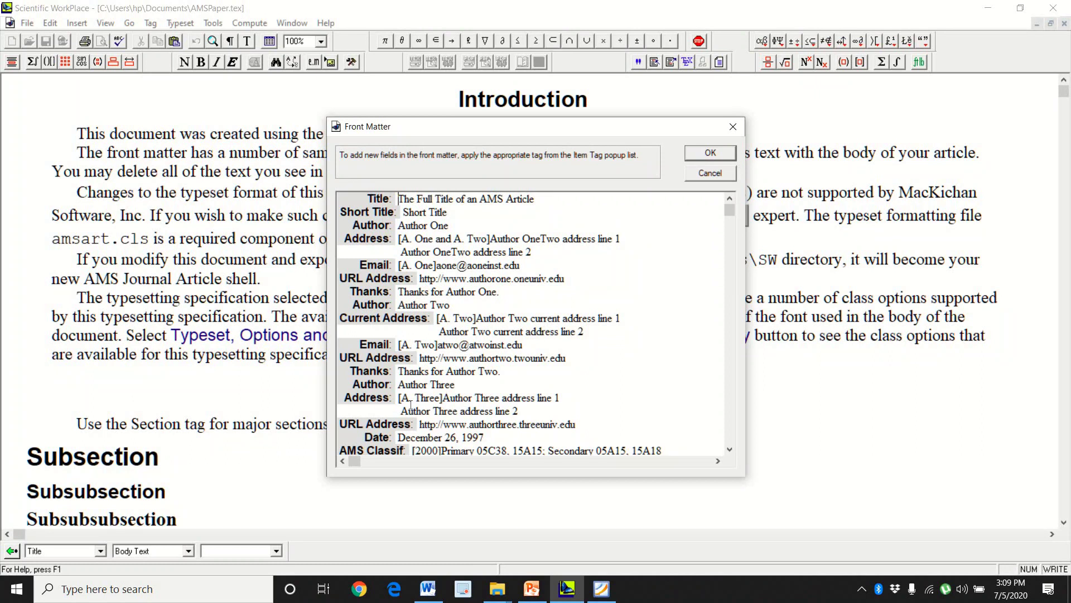
click(444, 424)
scroll(444, 425, down, 2)
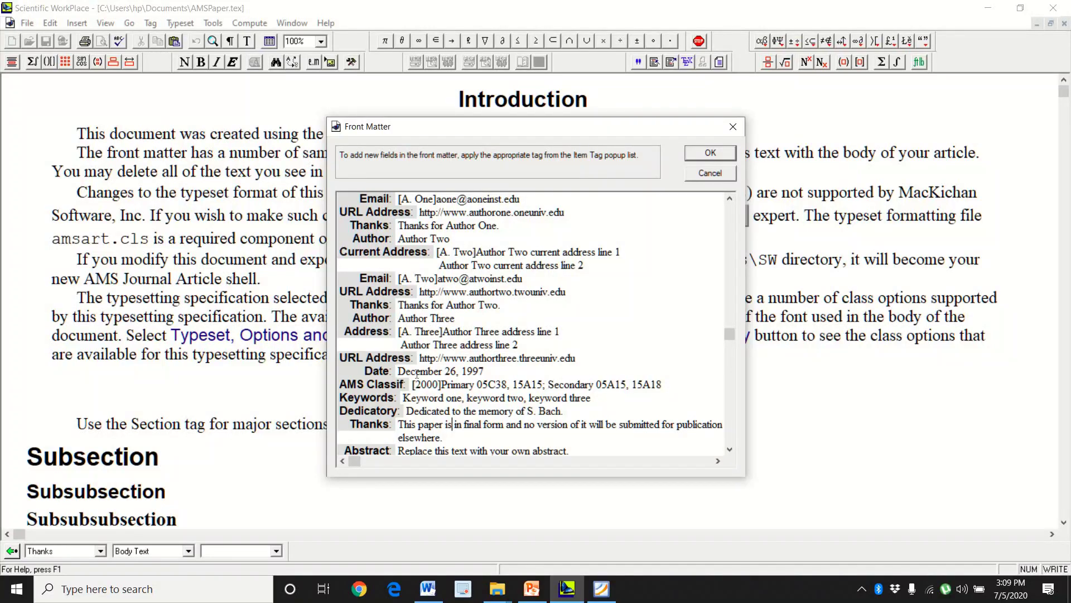
click(457, 372)
double_click(453, 373)
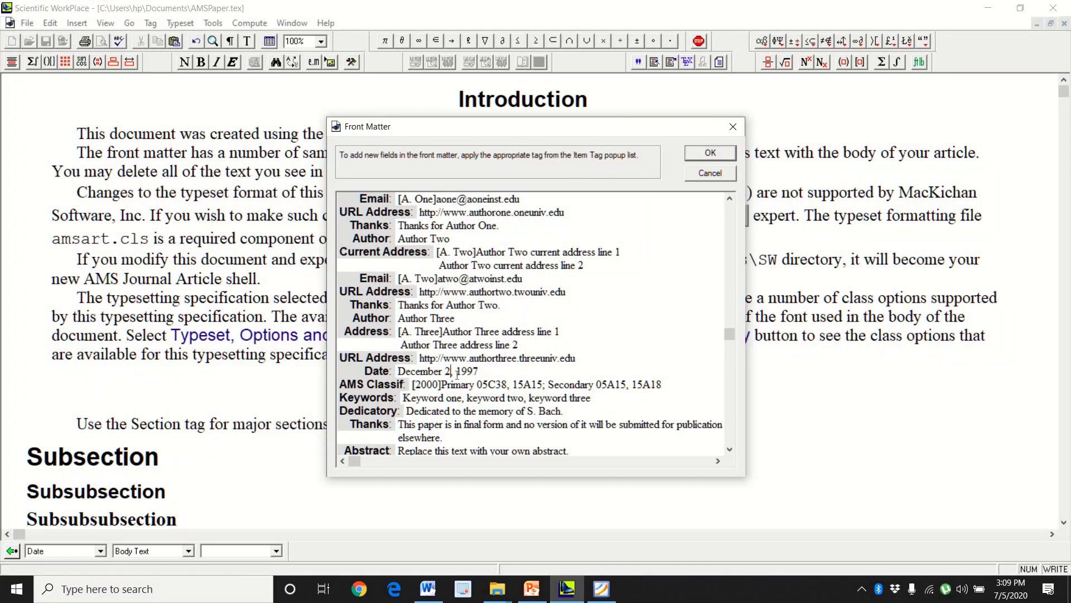
key(BackSpace)
text(12)
key(BackSpace)
key(BackSpace)
key(BackSpace)
key(BackSpace)
text(2020)
Step: Go through the front matter down to the abstract, accept the front matter changes and save the document
click(373, 426)
key(Down)
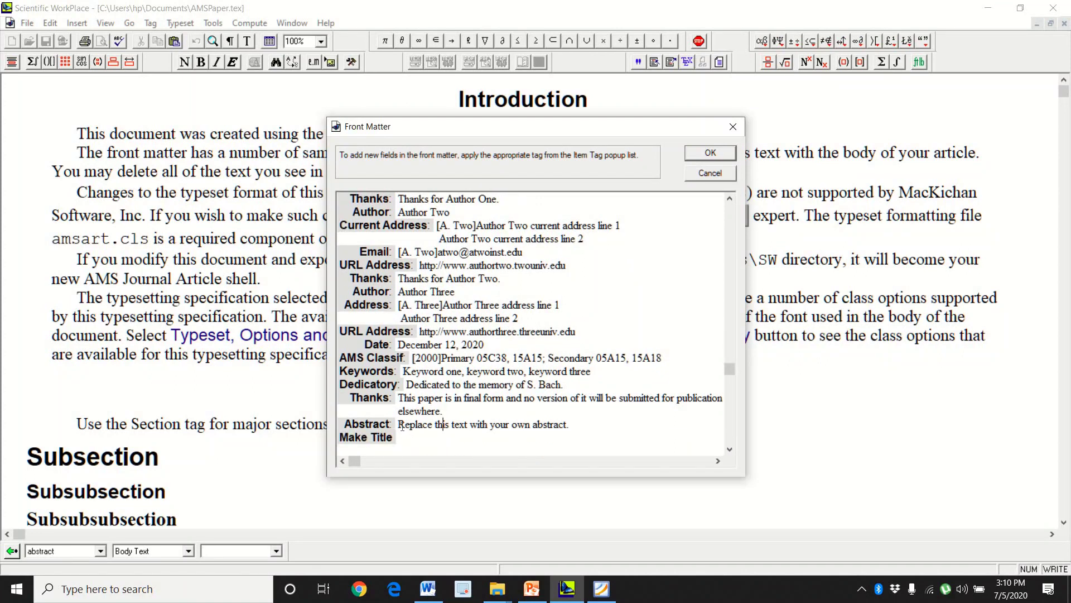
key(Down)
click(726, 150)
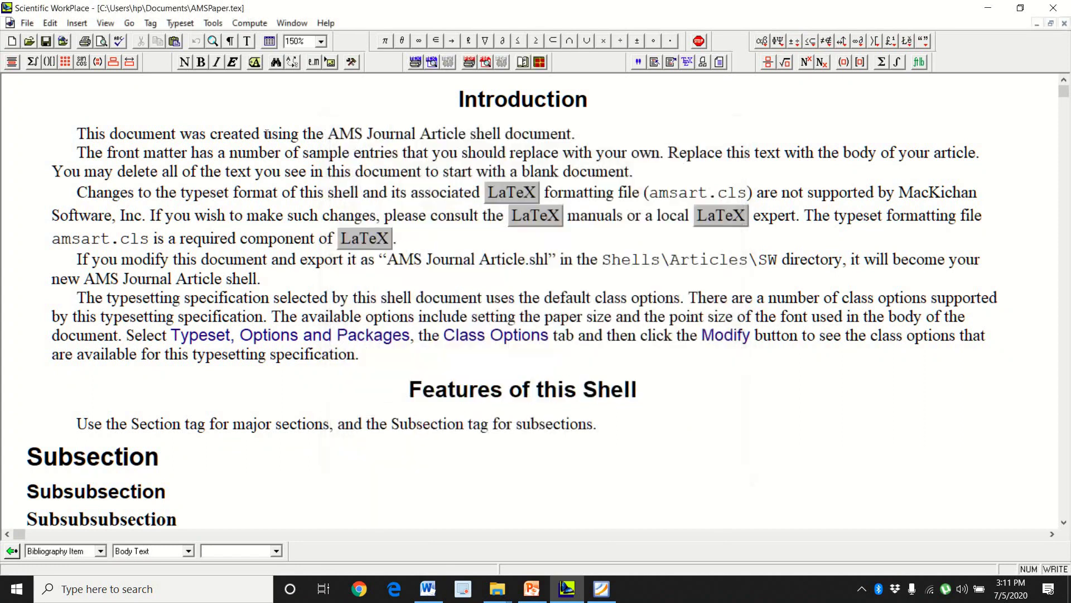
click(46, 42)
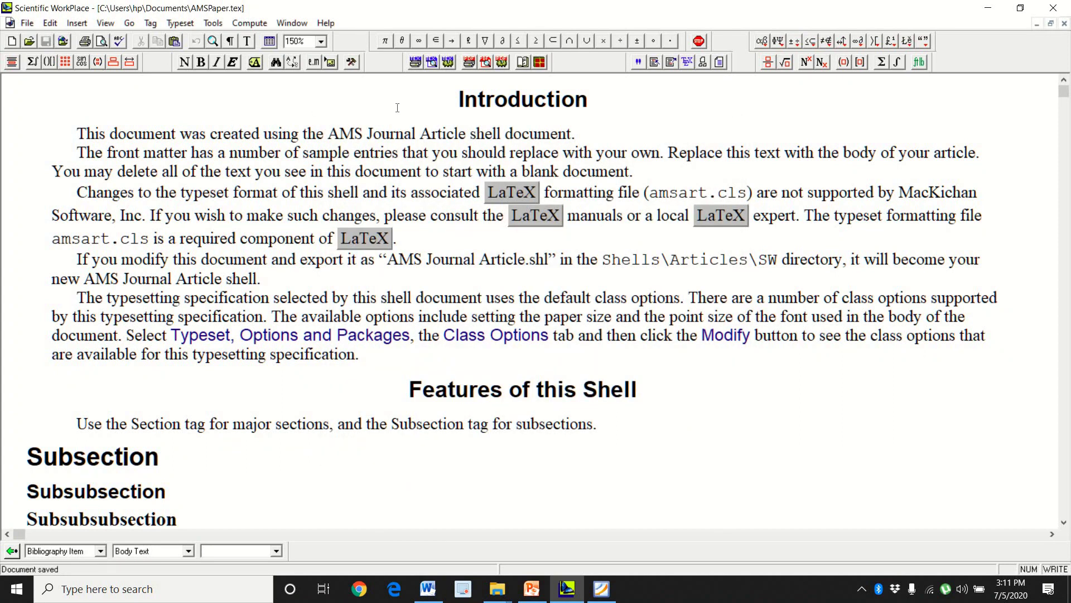
Step: Typeset the saved document to a PDF preview again and check its first page
click(486, 64)
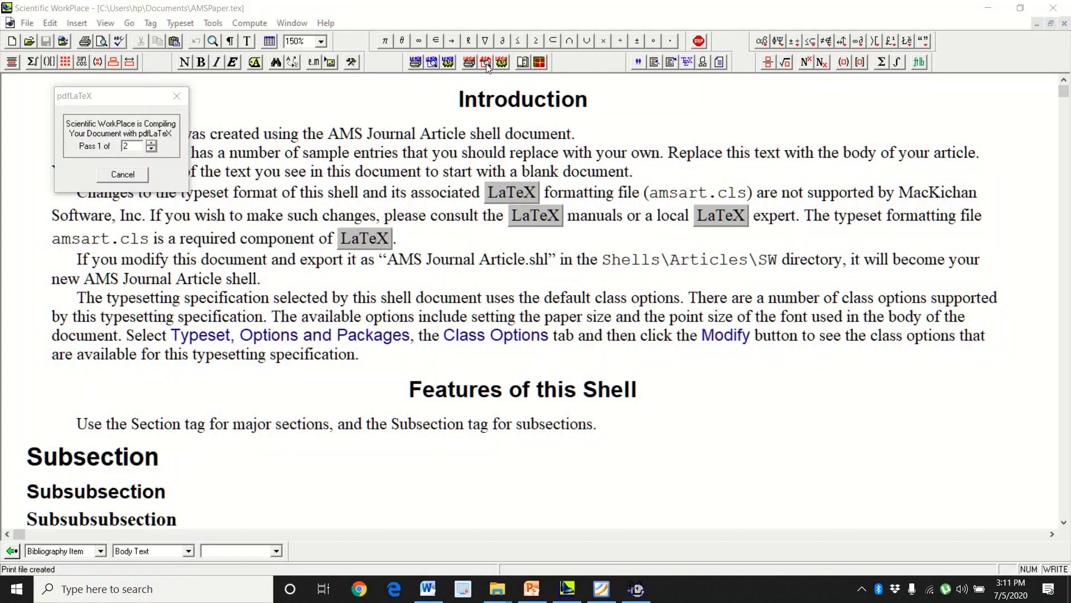
scroll(689, 323, down, 2)
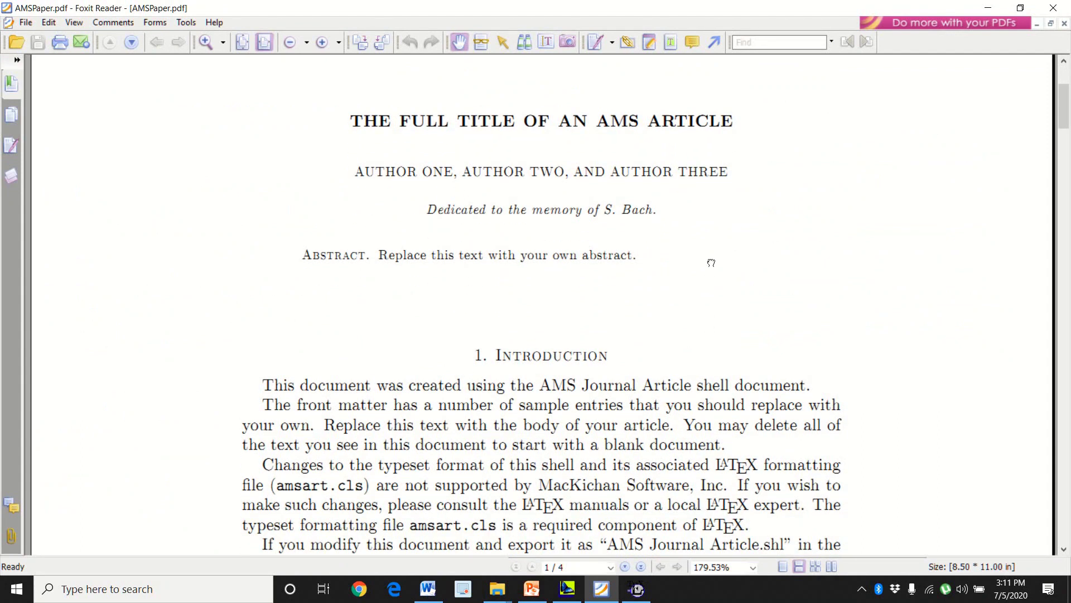
scroll(703, 352, down, 3)
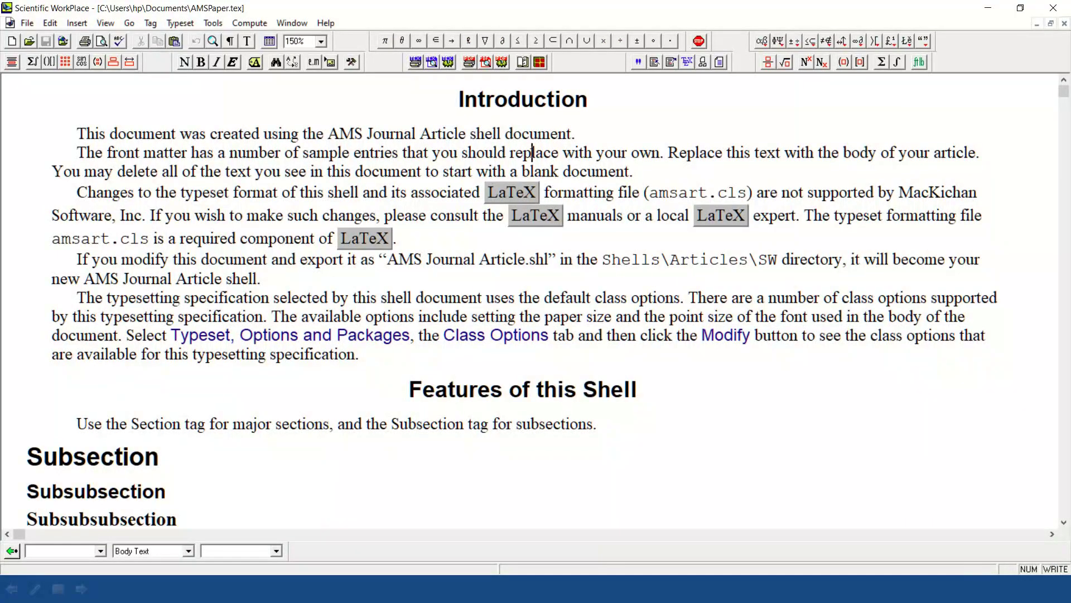
Step: Create a new document from the Cornell University shell in the Theses shell directory
click(533, 151)
click(381, 151)
click(13, 41)
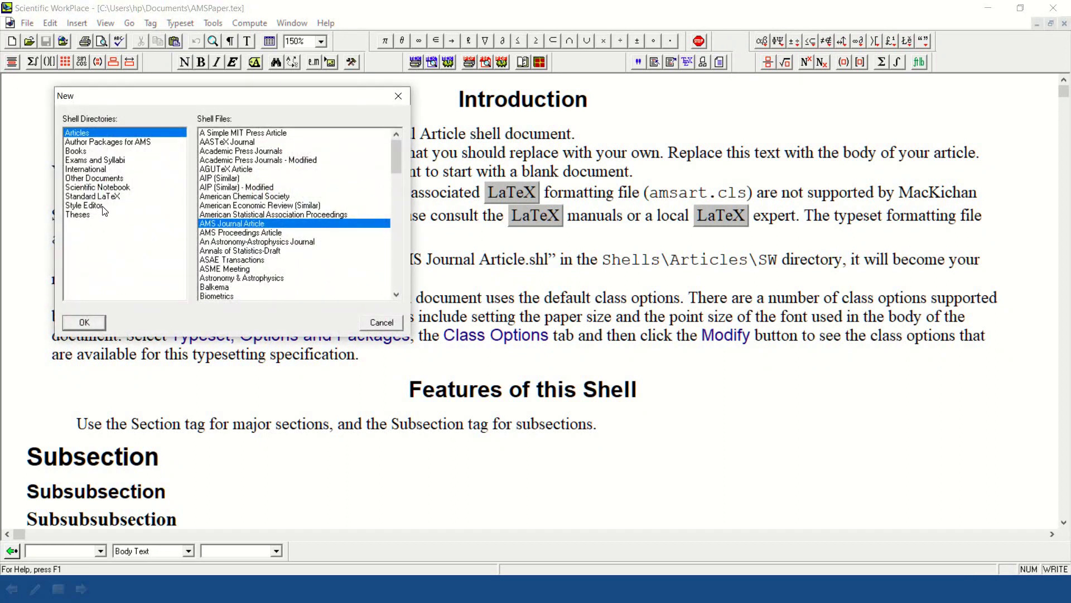
click(98, 221)
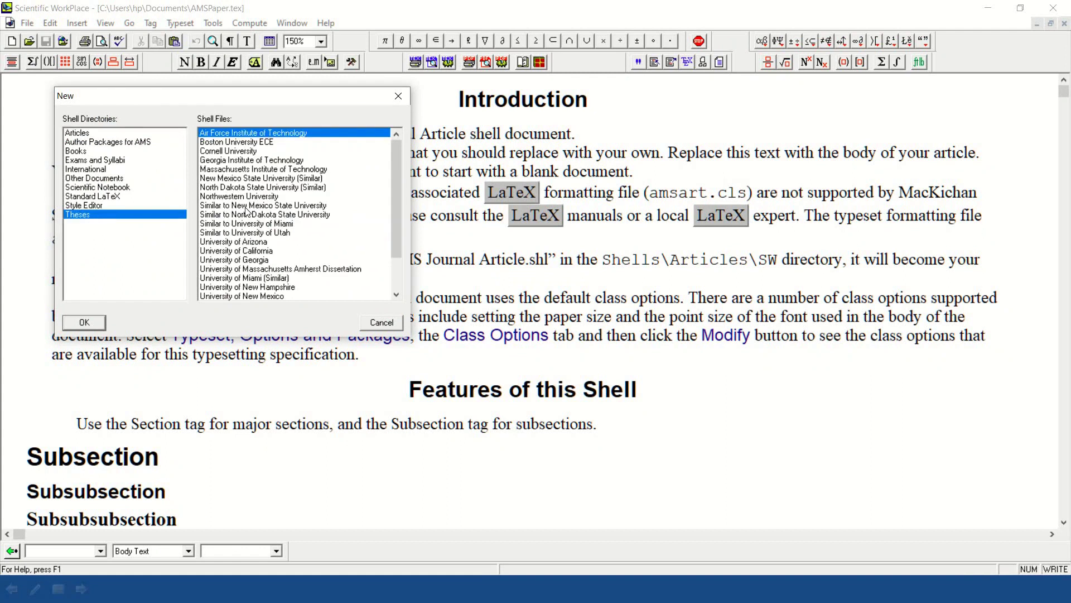
click(248, 152)
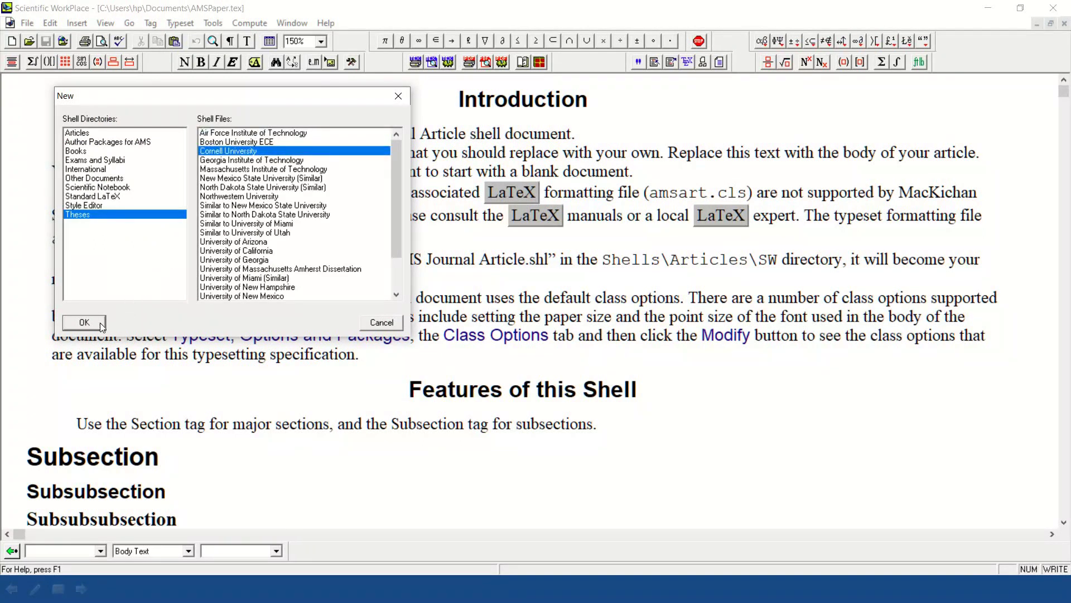
click(84, 322)
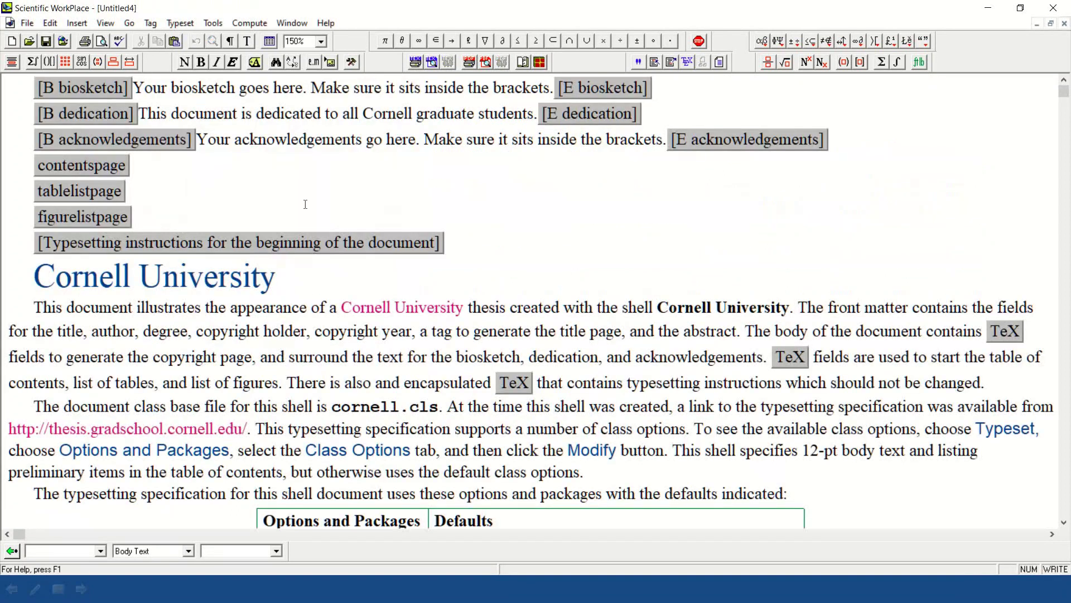
Step: Typeset the new thesis document to a PDF preview and check its title page and copyright page
click(351, 159)
click(486, 65)
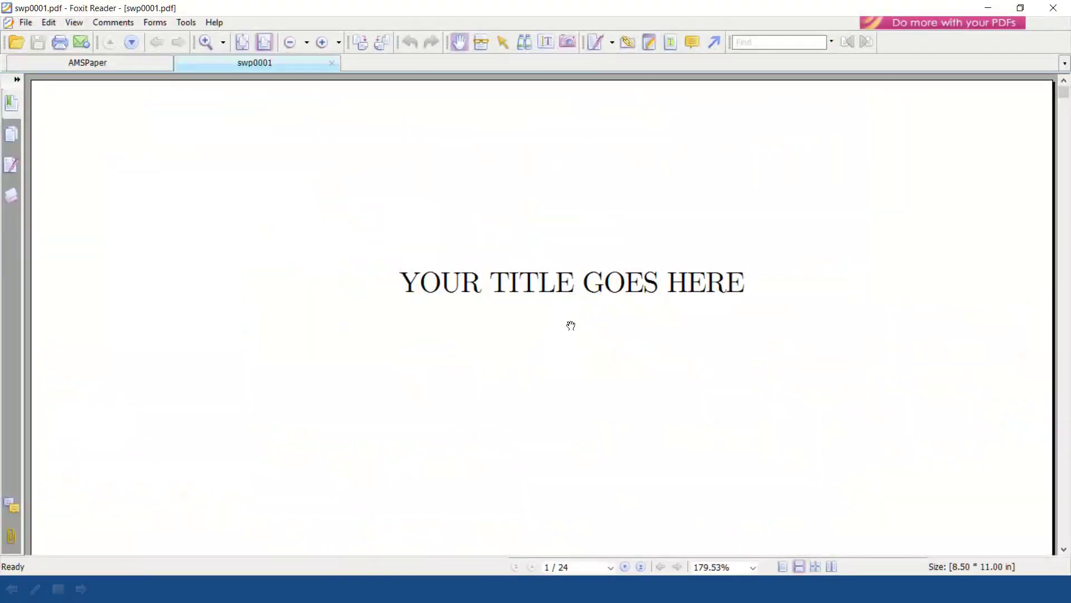
scroll(621, 346, down, 1)
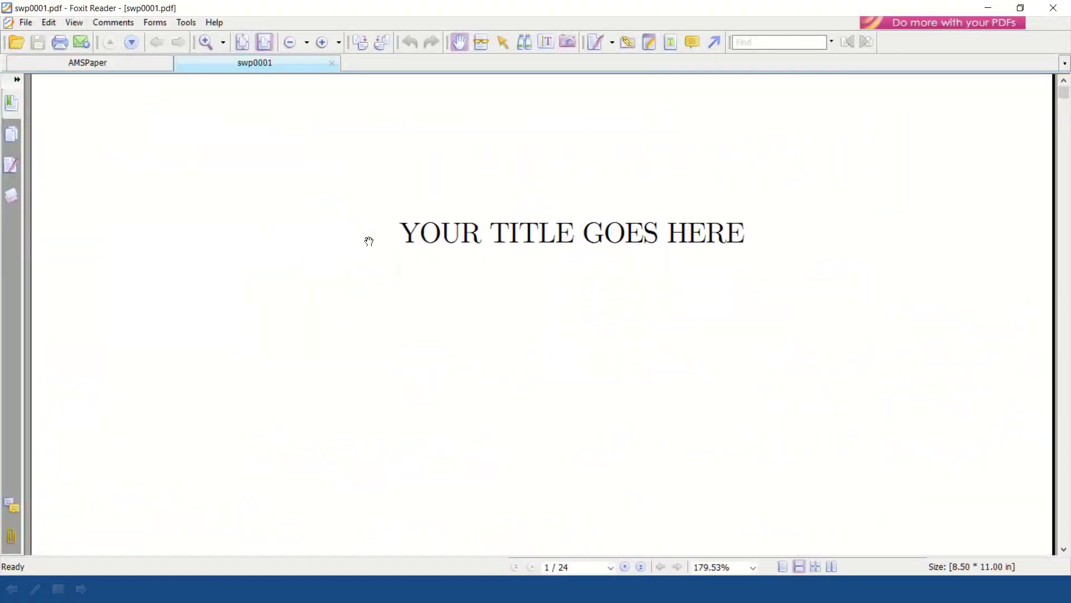
scroll(551, 347, down, 1)
scroll(551, 346, down, 1)
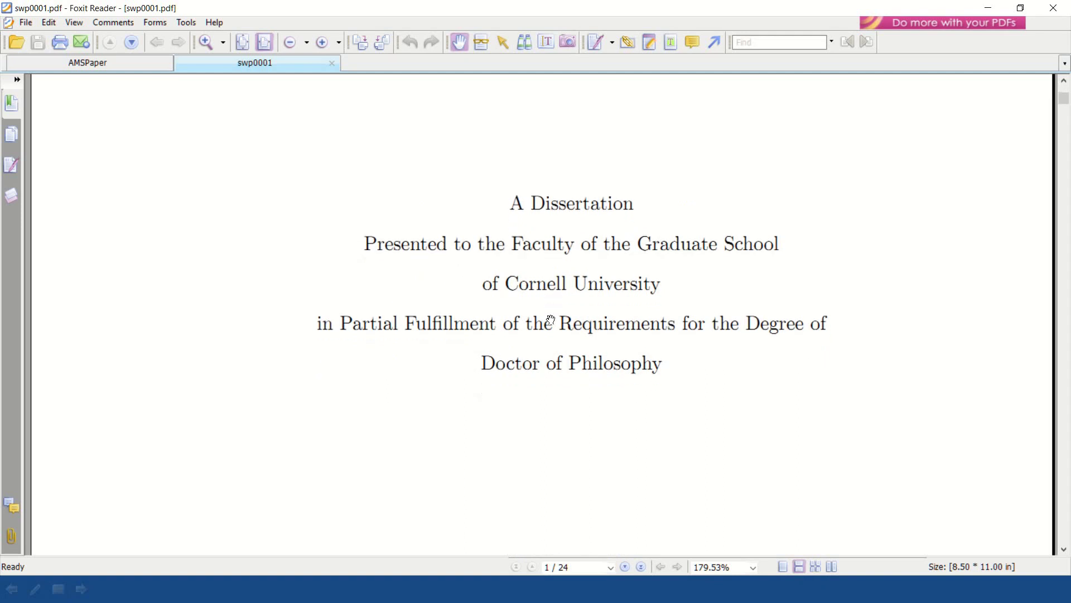
scroll(535, 375, down, 1)
scroll(562, 216, down, 15)
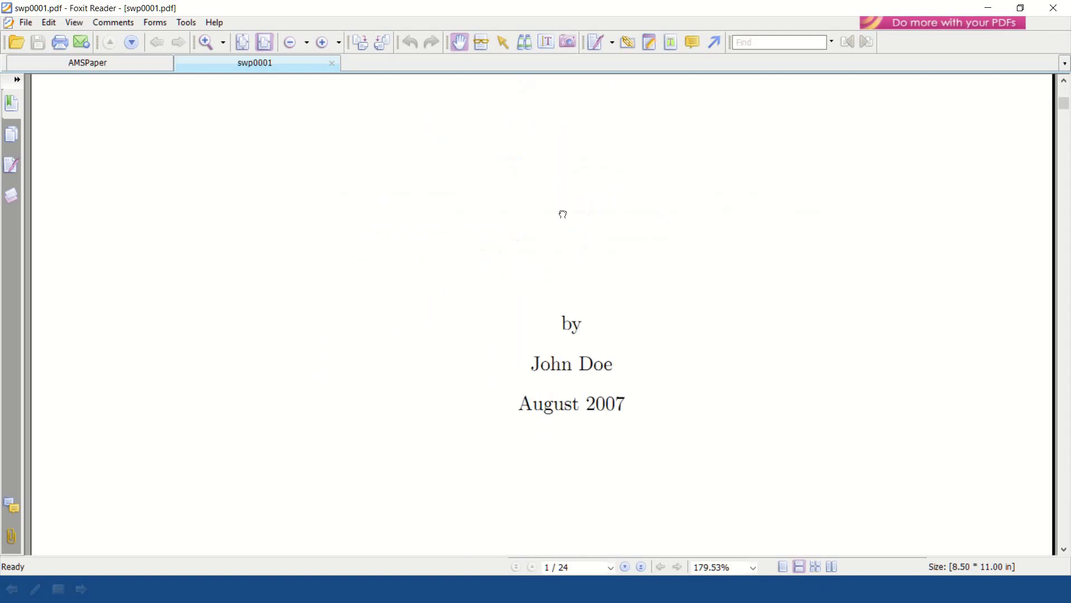
scroll(580, 51, down, 20)
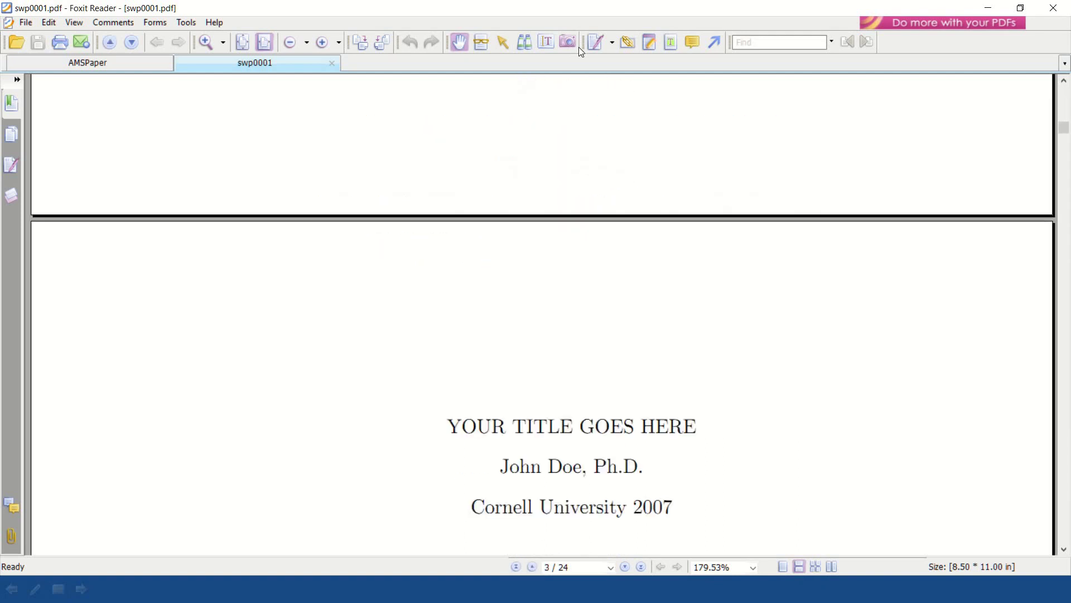
Step: Examine the thesis PDF's preliminary pages, from the biographical sketch through the table of contents and the lists of tables and figures
scroll(579, 51, down, 5)
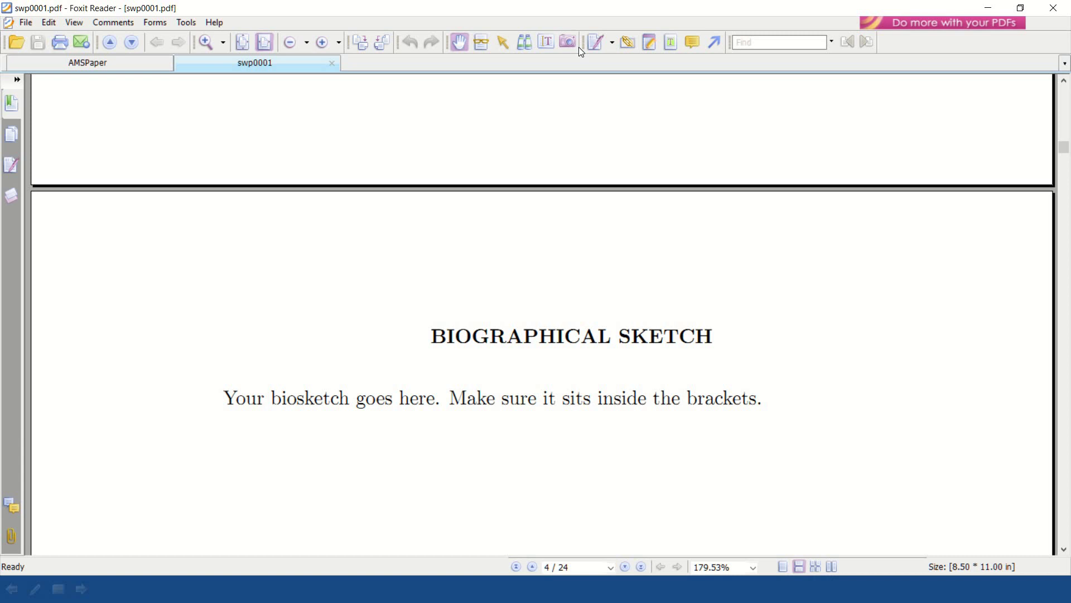
scroll(578, 46, down, 18)
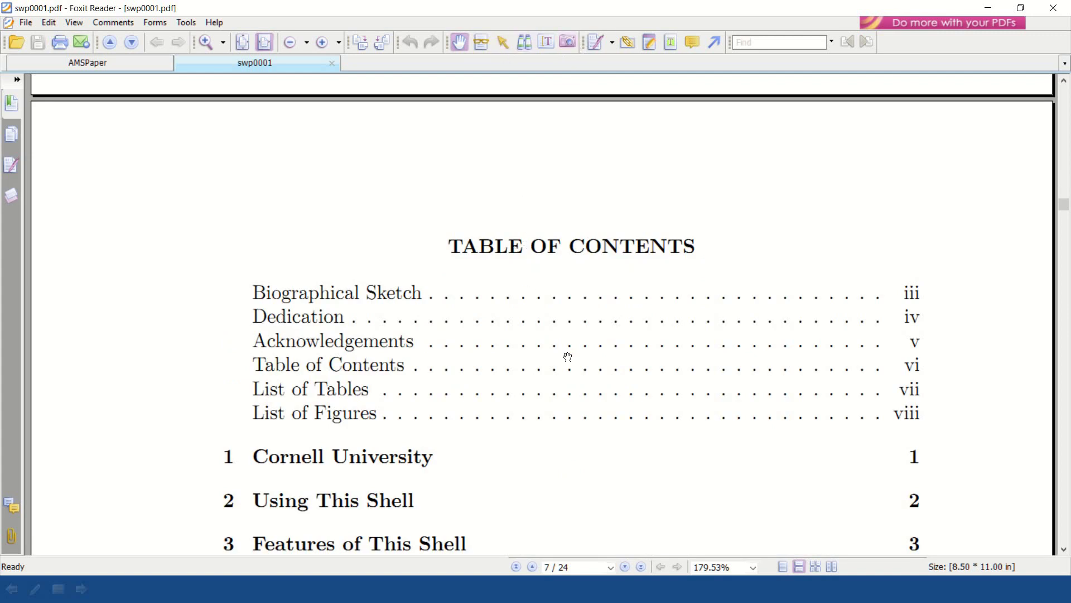
scroll(567, 356, down, 8)
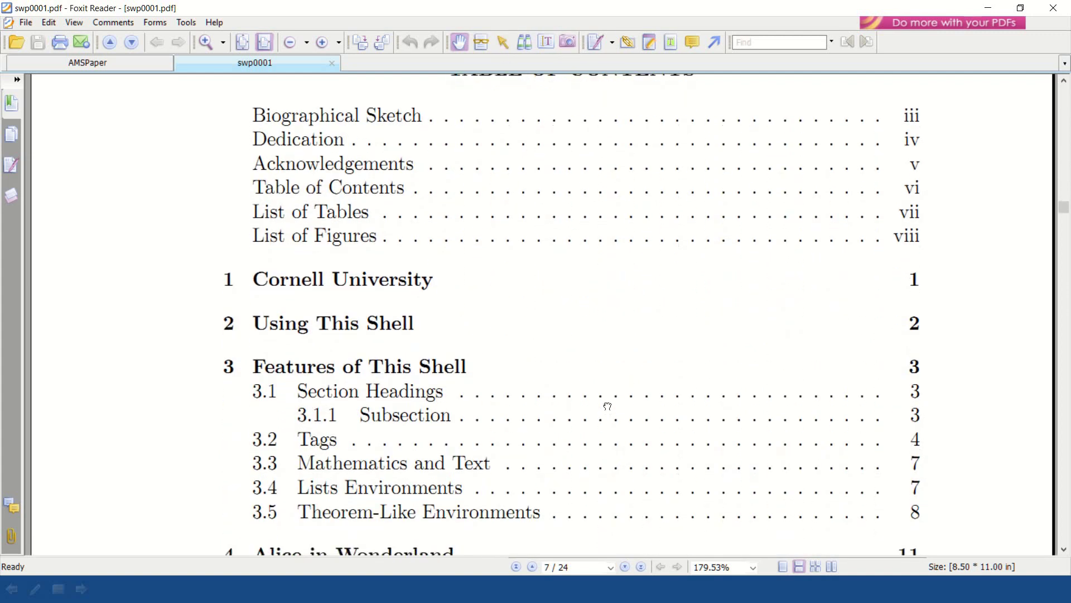
scroll(608, 406, up, 4)
scroll(615, 313, down, 10)
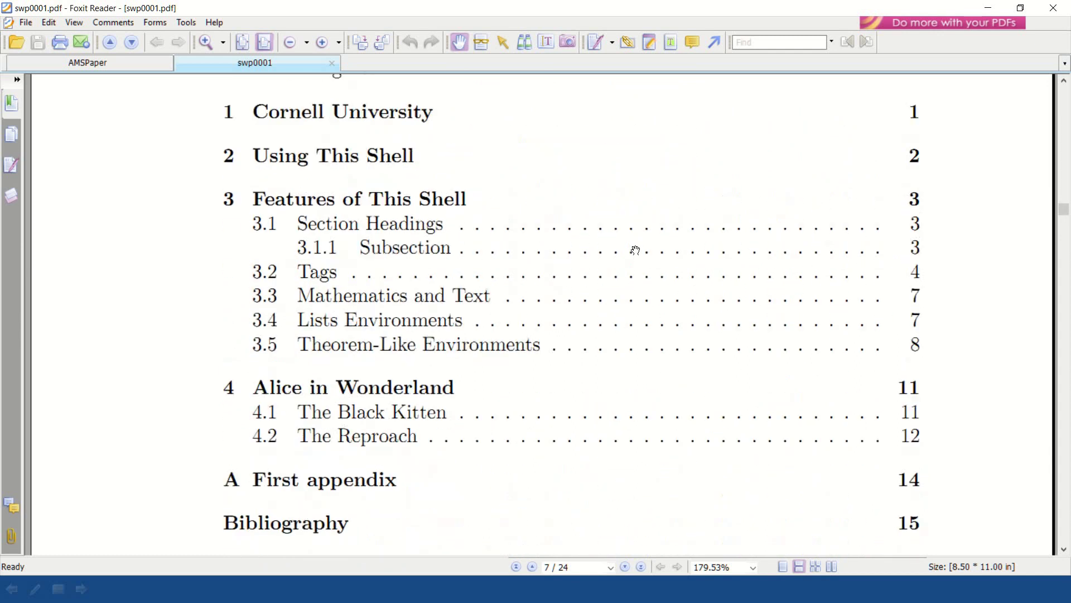
scroll(636, 250, down, 10)
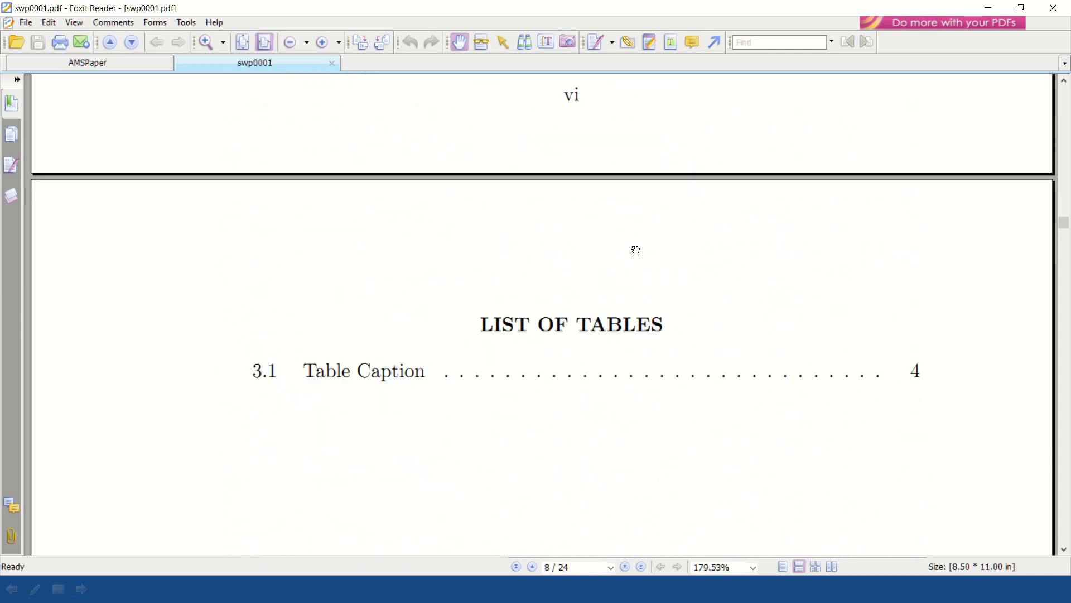
scroll(636, 250, down, 10)
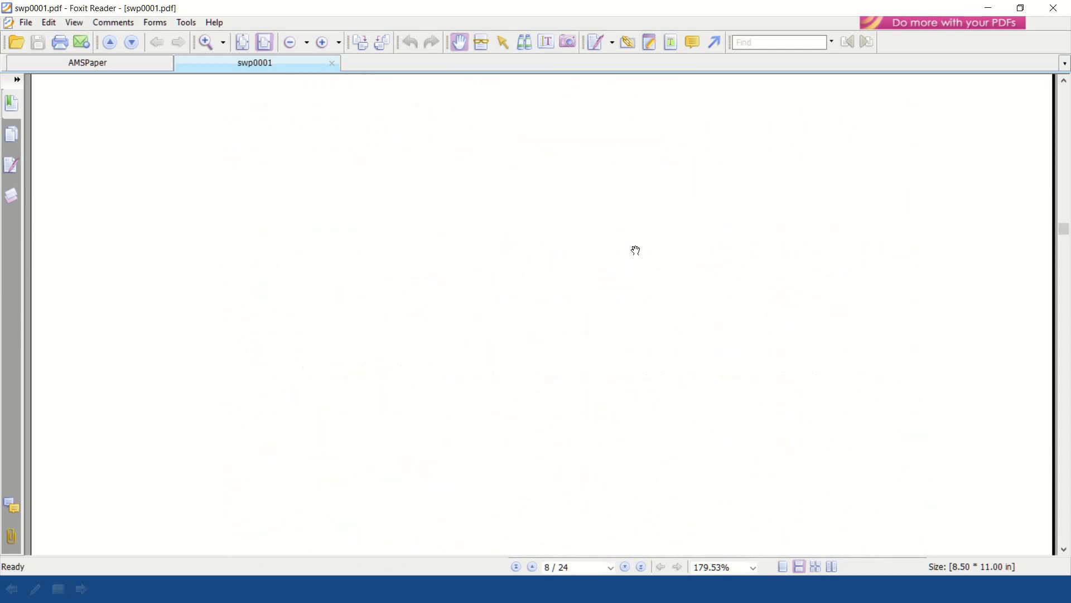
scroll(635, 250, down, 10)
Step: Read through chapters 1 and 2 of the thesis PDF and examine the section heading levels in chapter 3
scroll(669, 279, down, 3)
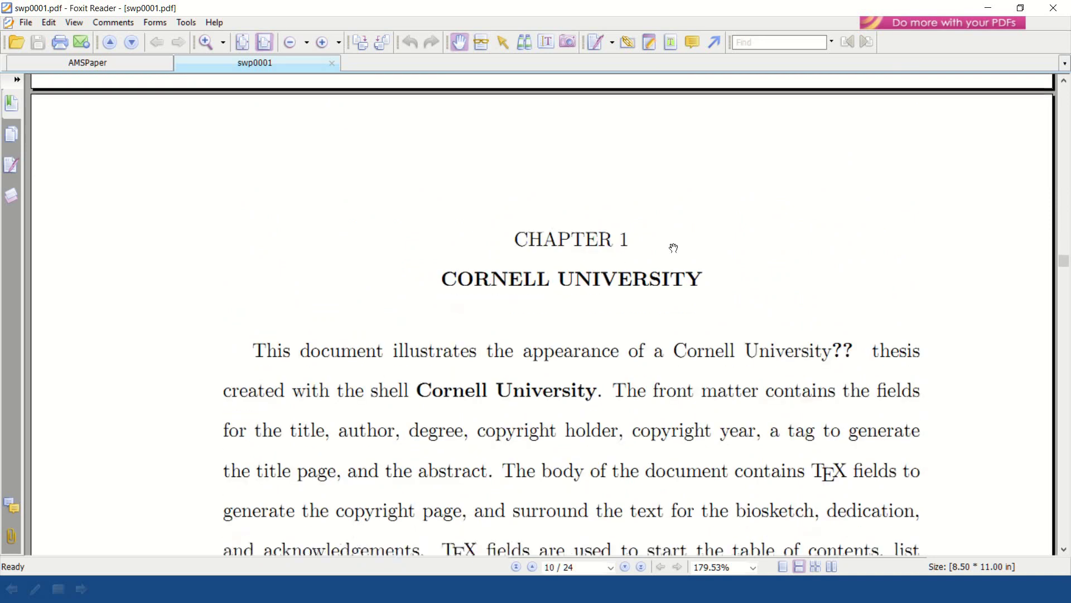
scroll(771, 417, down, 15)
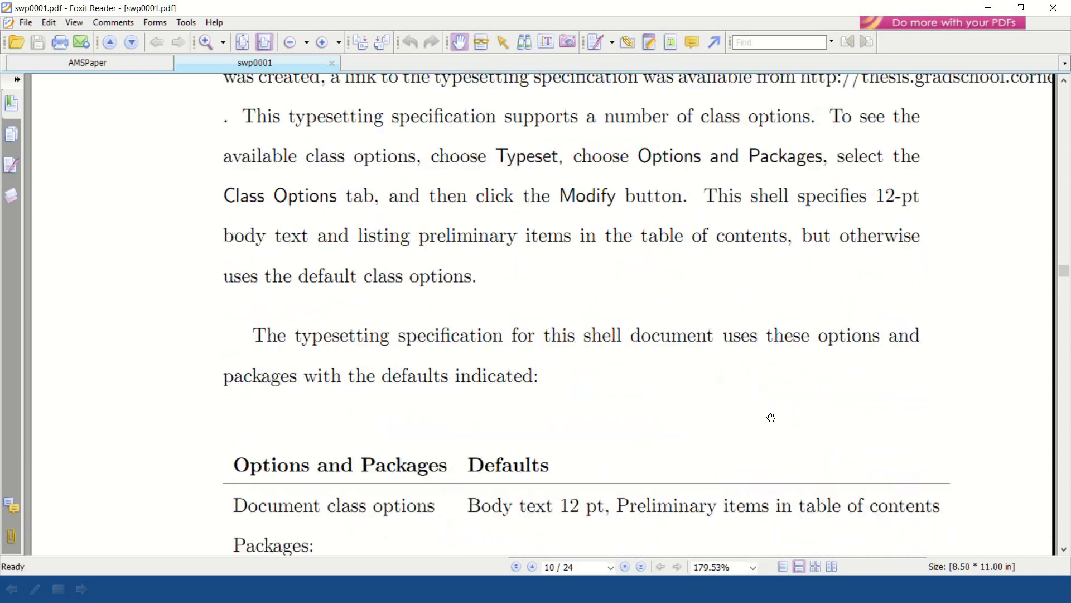
scroll(771, 417, down, 6)
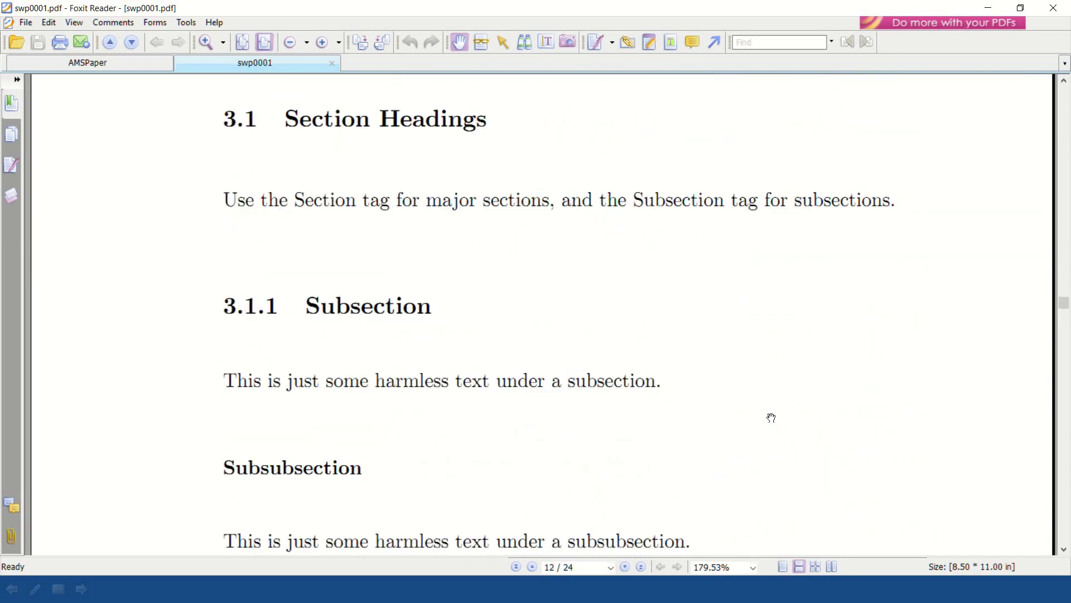
scroll(771, 418, up, 8)
scroll(771, 418, up, 6)
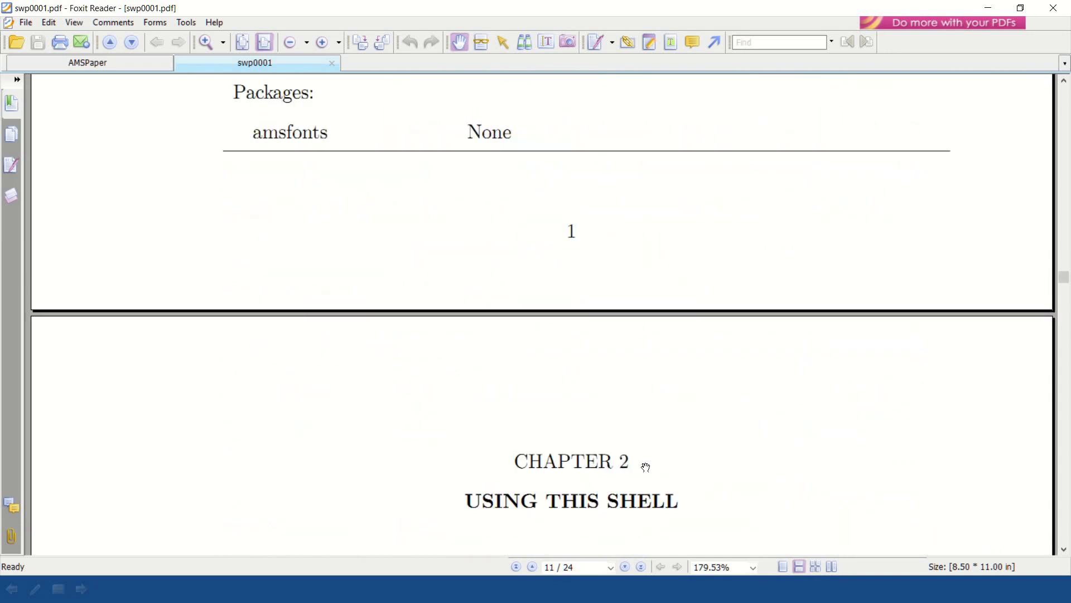
scroll(653, 306, down, 3)
scroll(652, 311, down, 12)
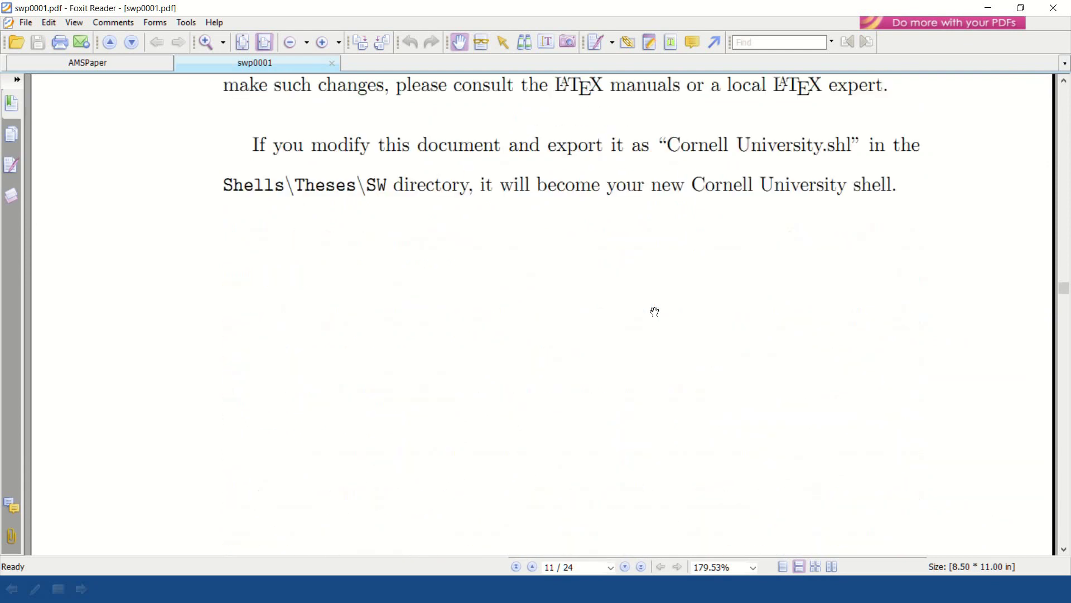
drag(570, 251, 580, 102)
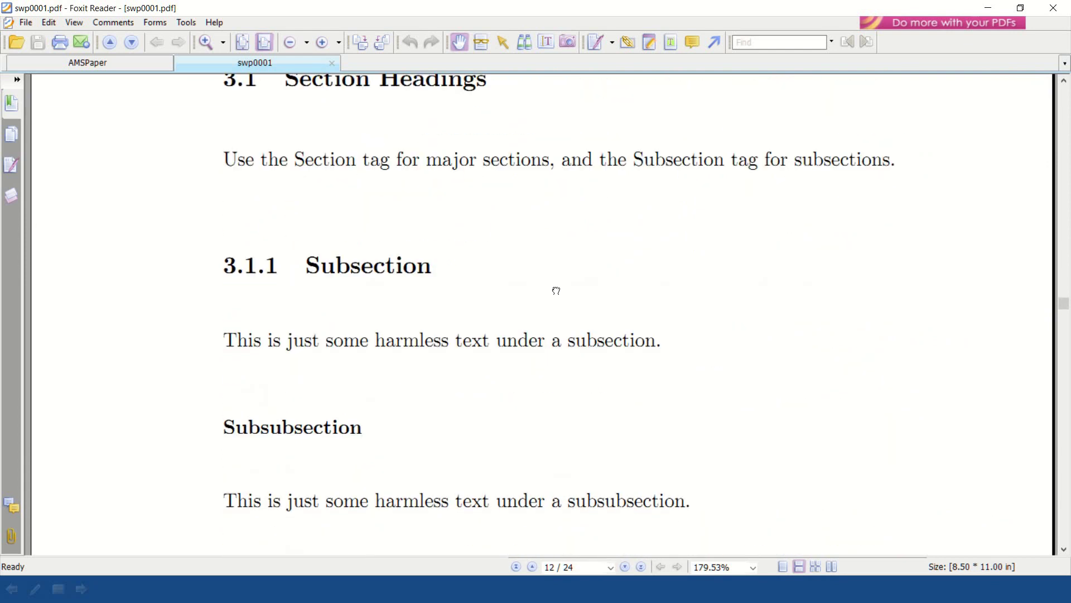
scroll(536, 304, down, 1)
scroll(500, 477, up, 5)
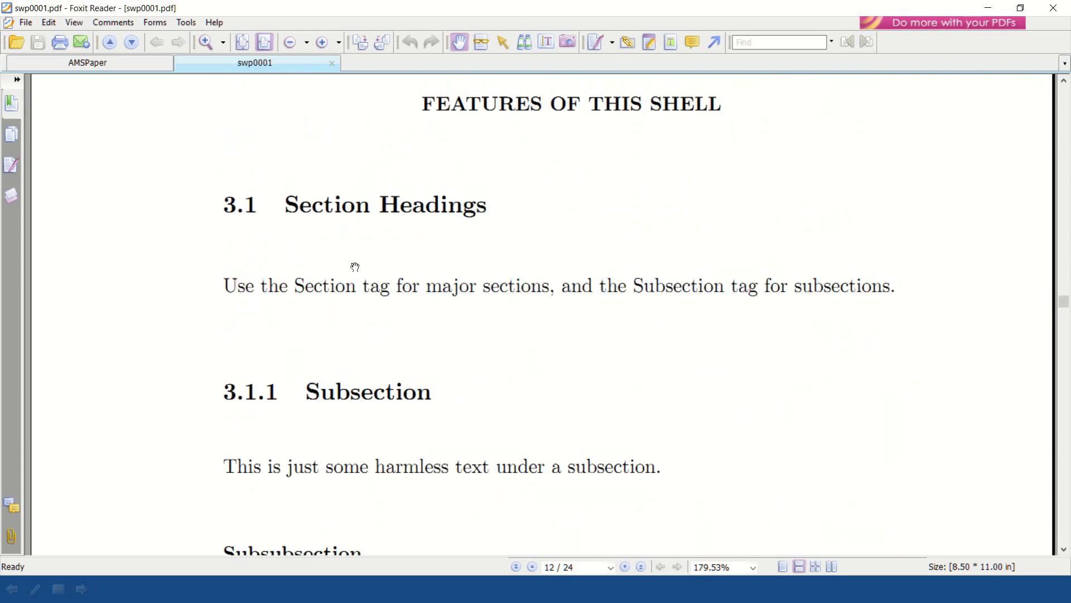
scroll(385, 351, down, 11)
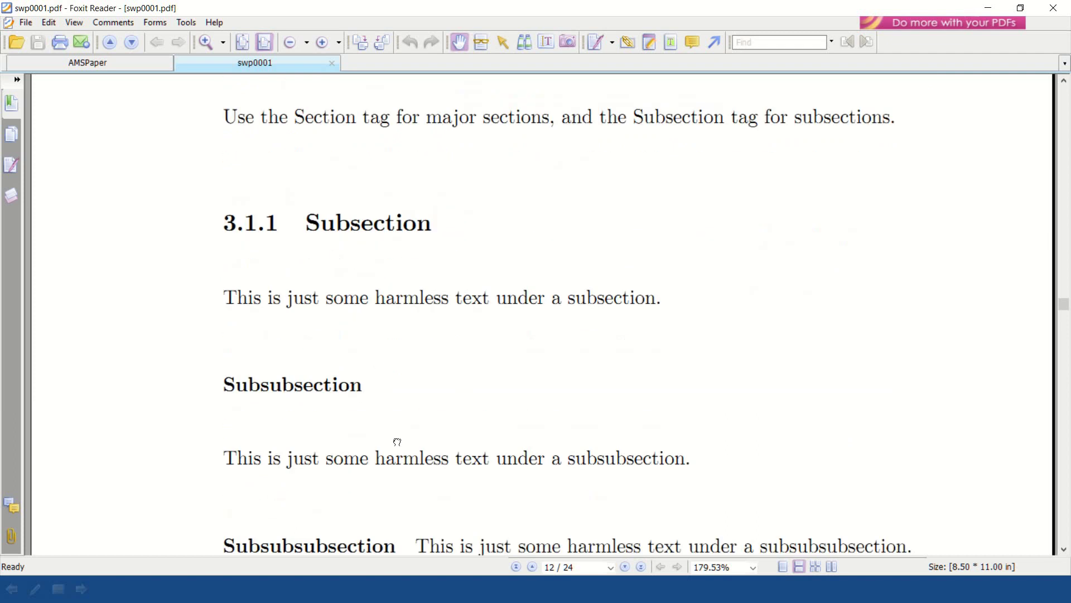
scroll(426, 305, down, 3)
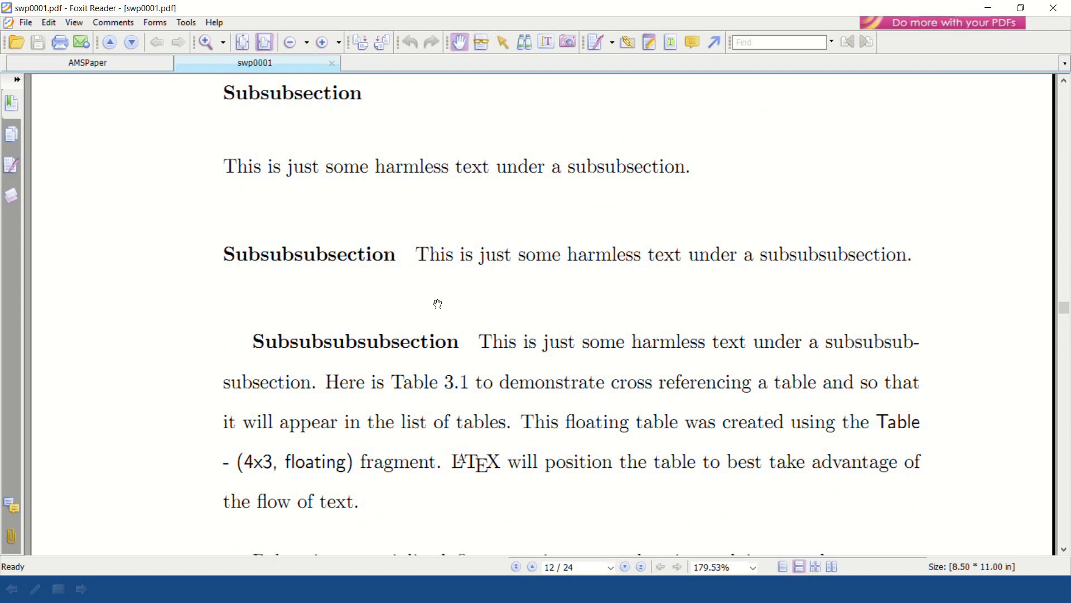
scroll(524, 278, down, 2)
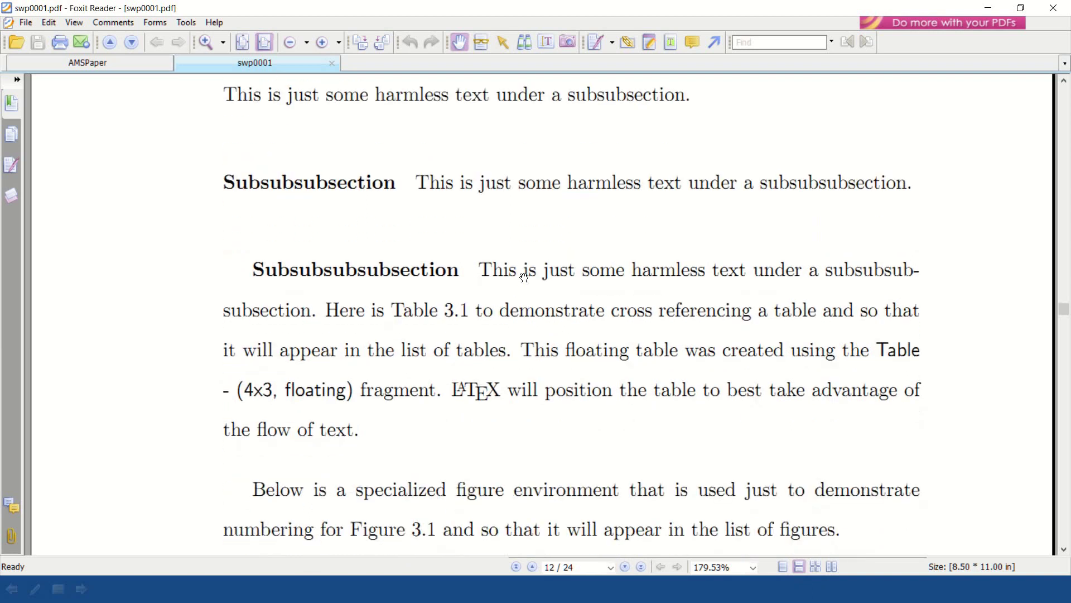
Step: Examine chapter 3's sample table, figure, tags, quotations, verbatim code, mathematics and list environments in the thesis PDF
scroll(548, 270, down, 8)
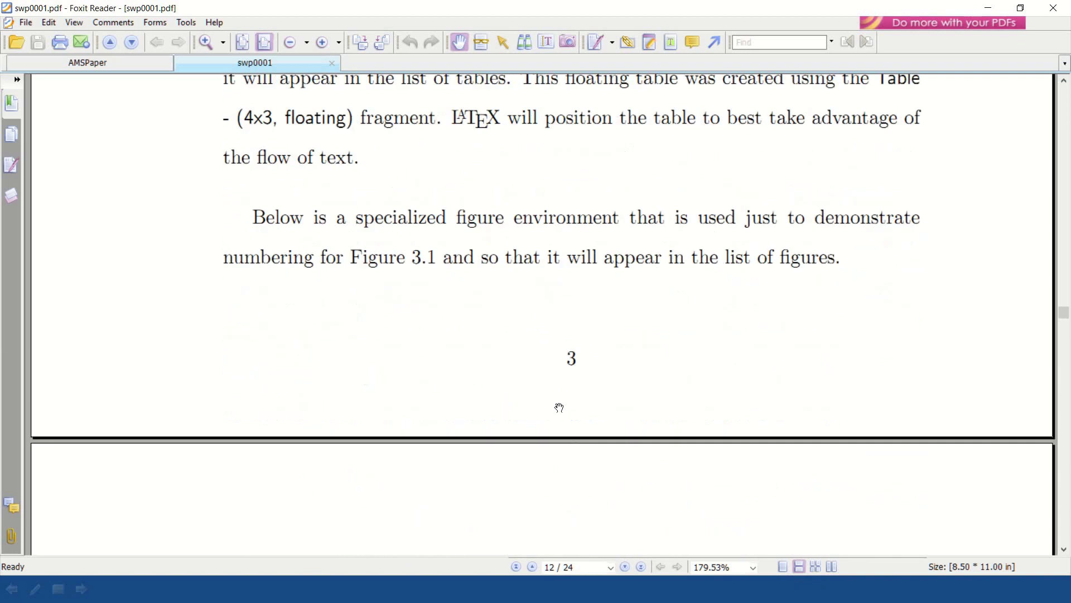
scroll(564, 208, down, 9)
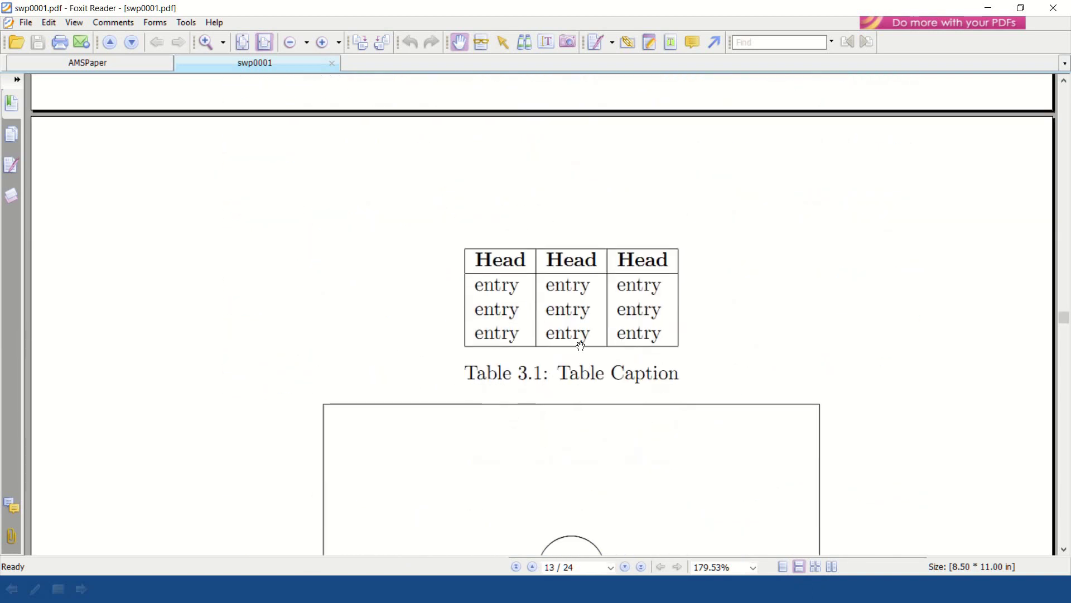
scroll(584, 313, down, 11)
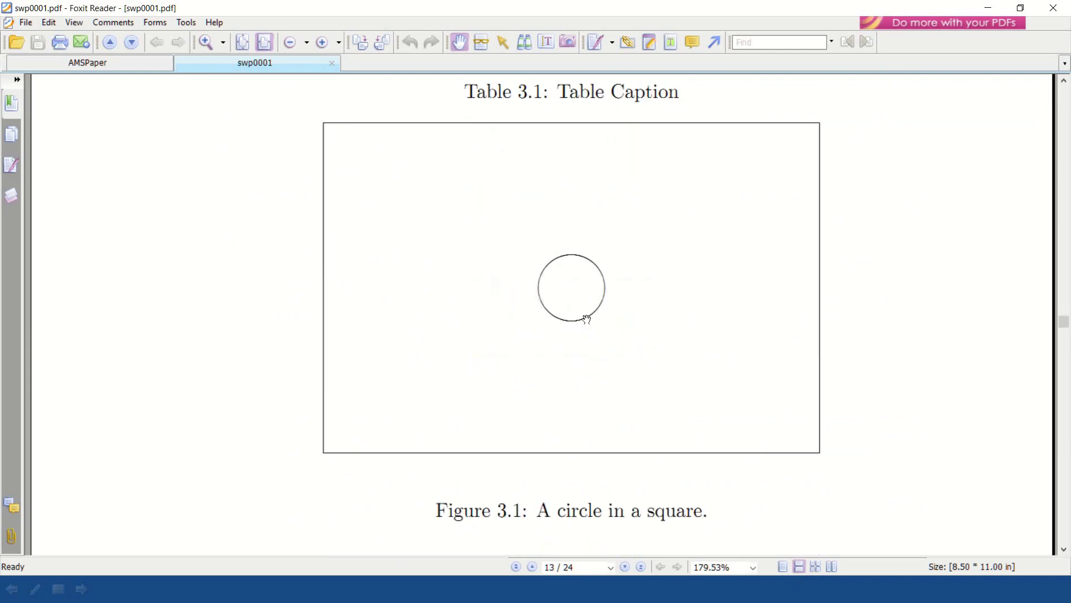
scroll(587, 215, down, 10)
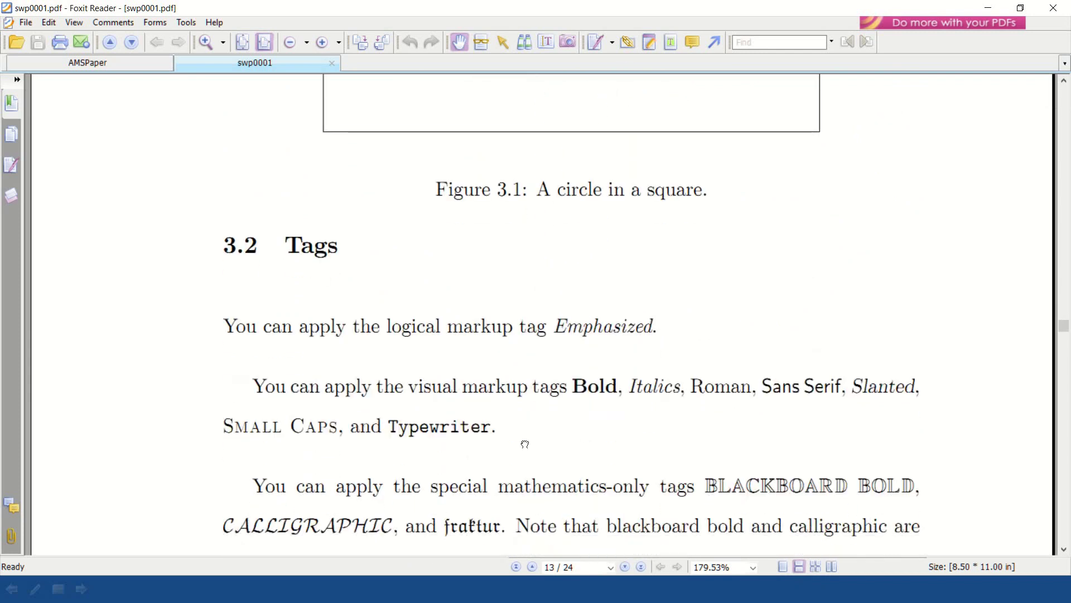
scroll(507, 446, down, 20)
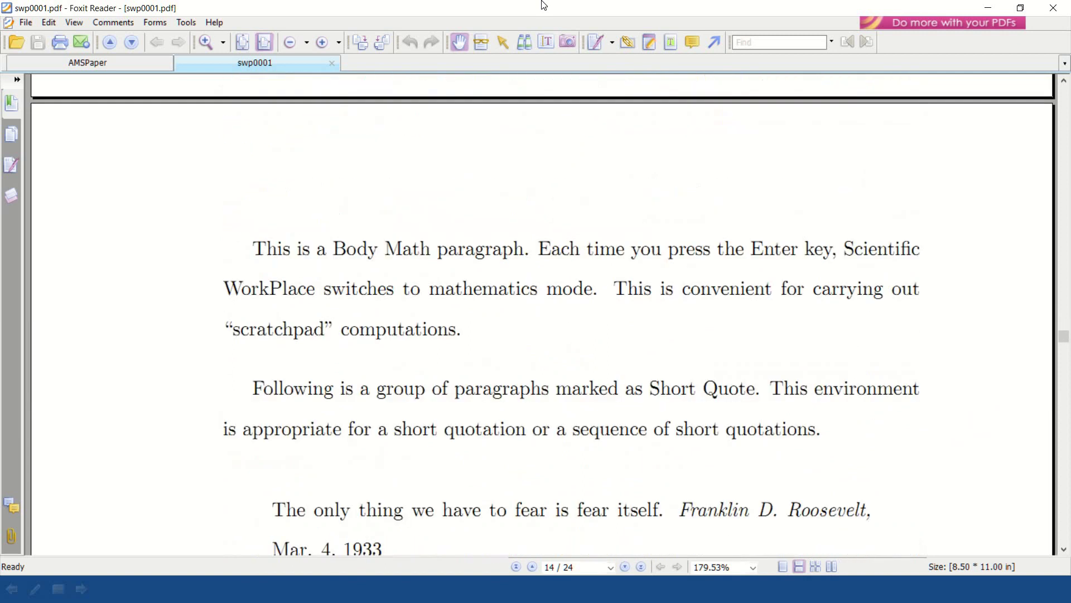
scroll(544, 5, down, 20)
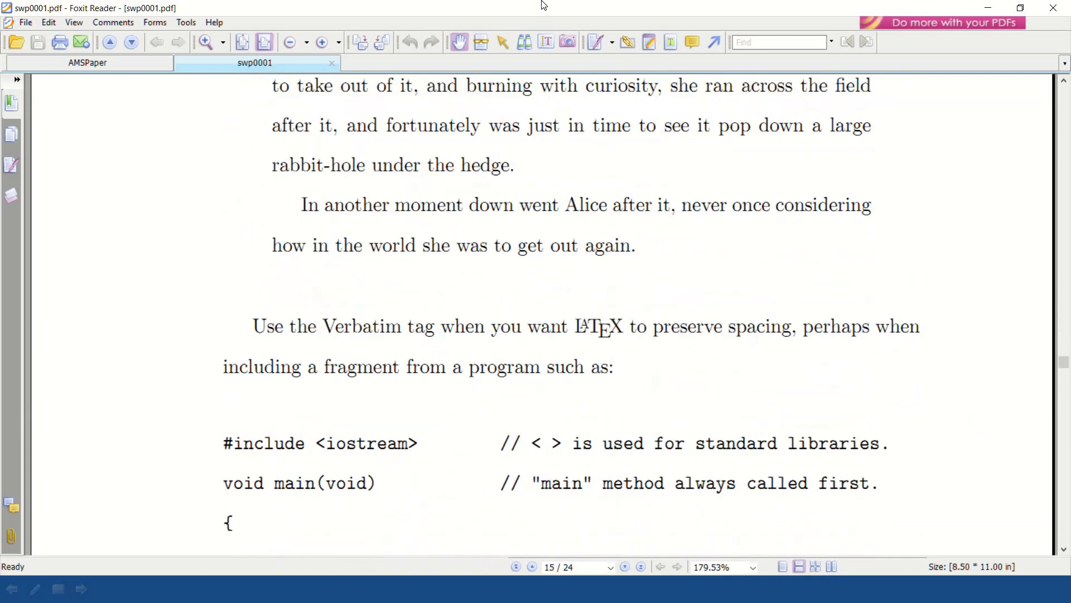
scroll(544, 5, down, 20)
scroll(543, 5, up, 20)
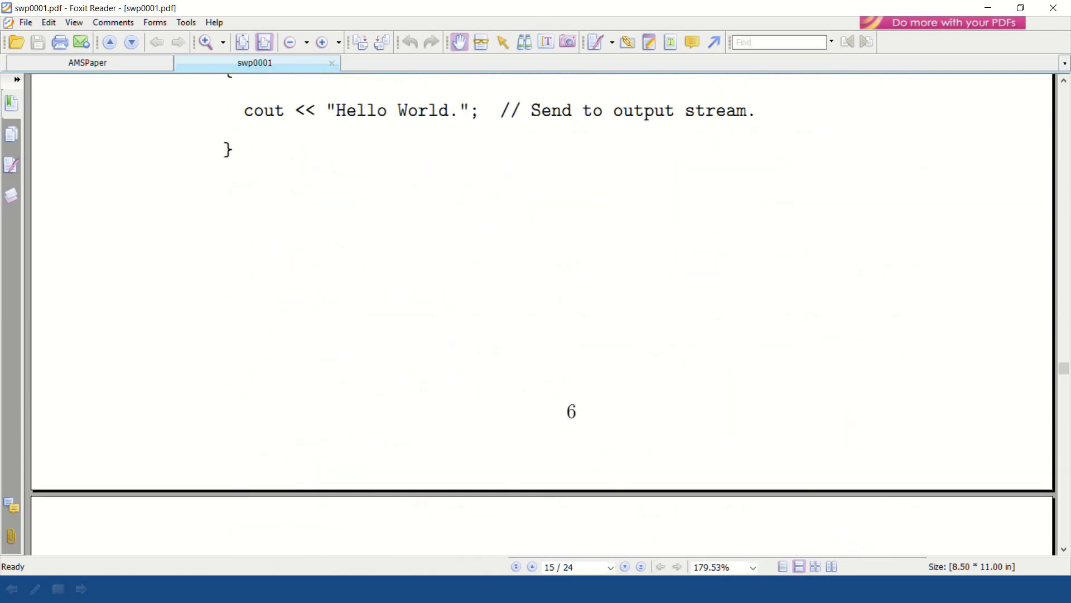
scroll(544, 5, down, 15)
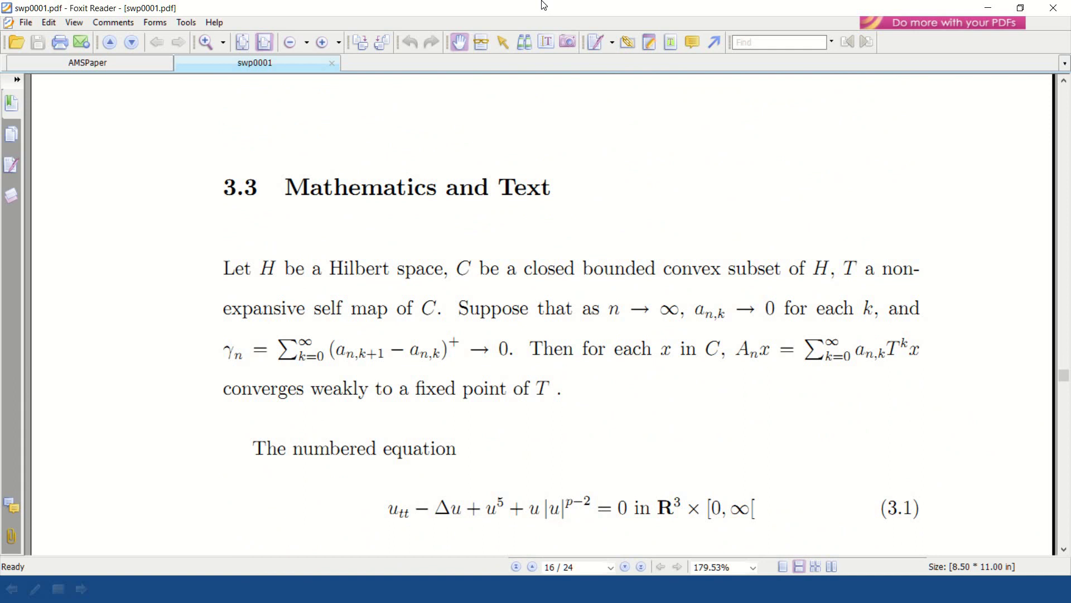
scroll(544, 5, down, 12)
scroll(544, 5, down, 8)
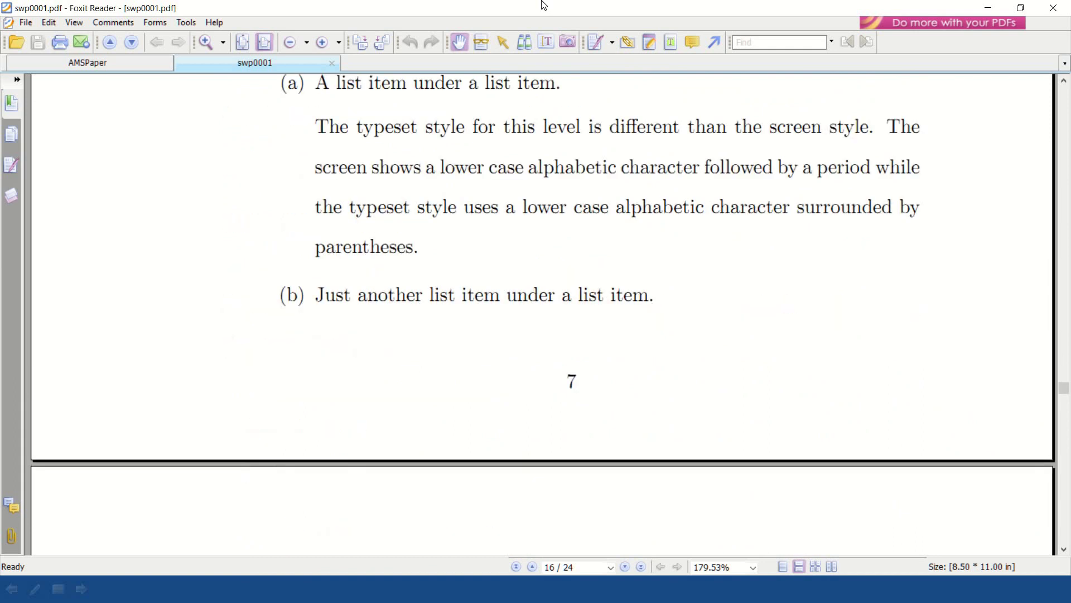
scroll(544, 5, down, 8)
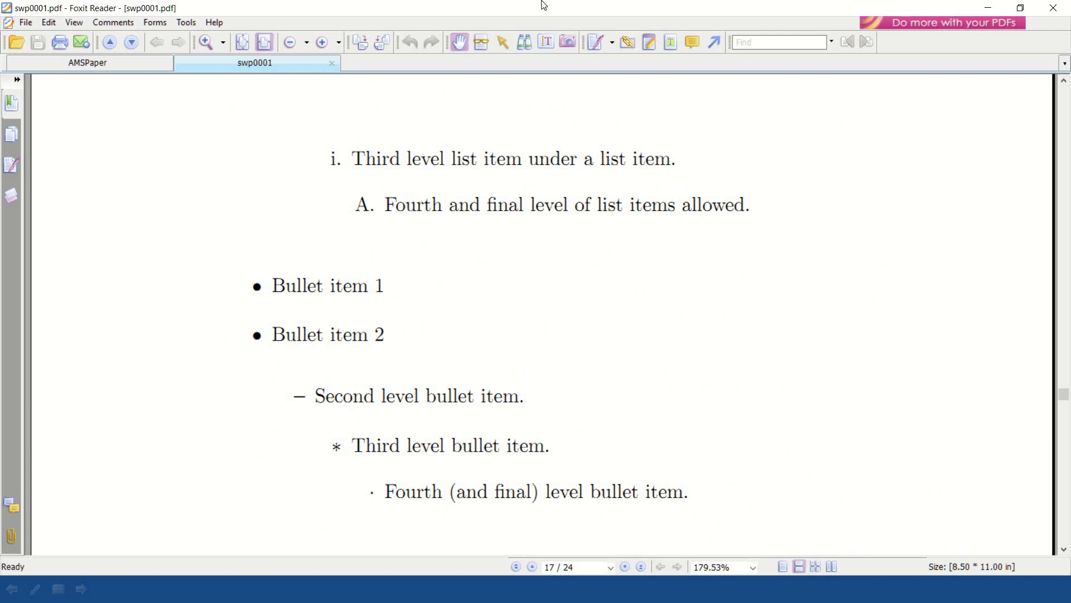
Step: Examine the theorem-like environments in the thesis PDF and the bibliography on its last page, then go back towards the earlier chapters
scroll(544, 5, down, 20)
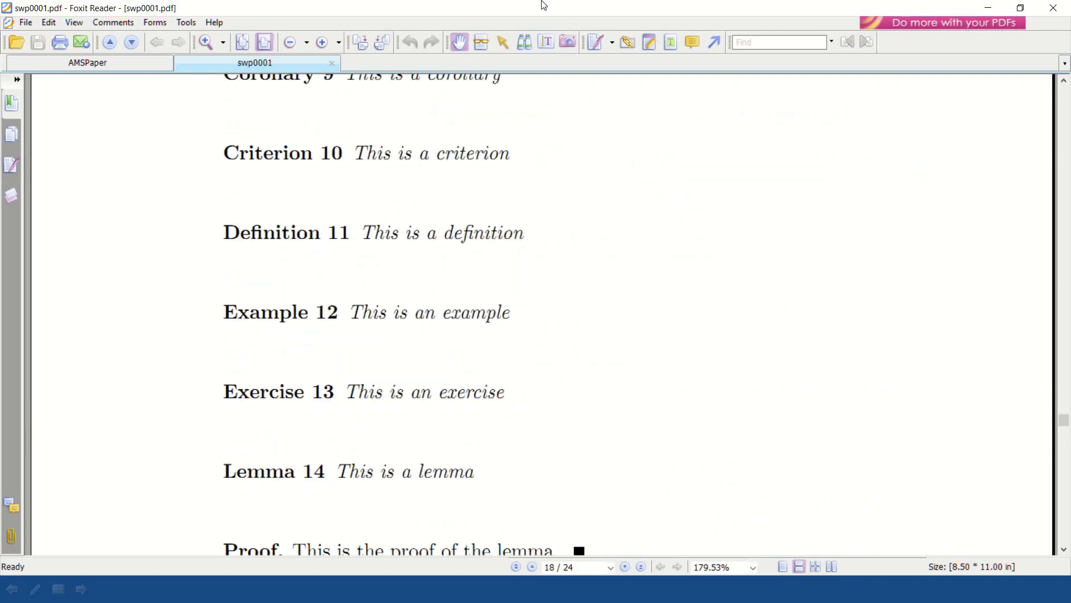
scroll(544, 5, down, 6)
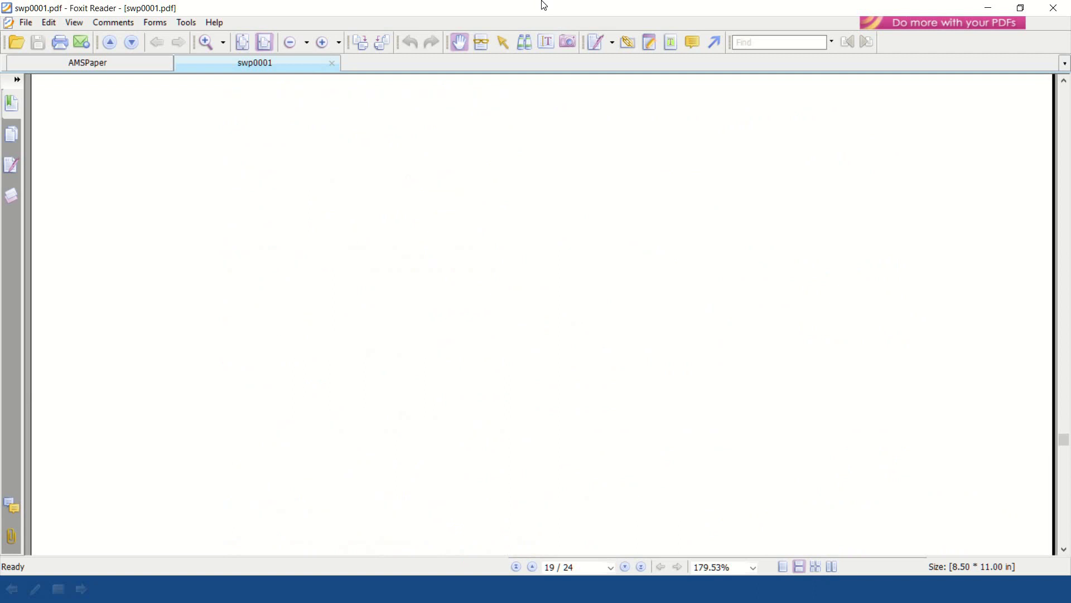
key(End)
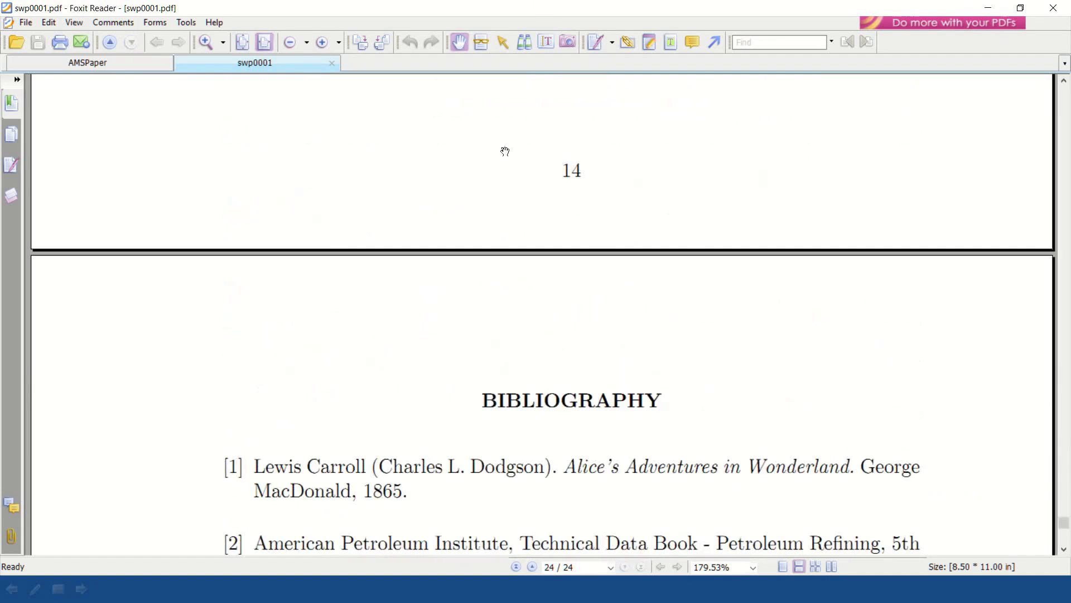
scroll(608, 212, down, 2)
scroll(608, 212, down, 5)
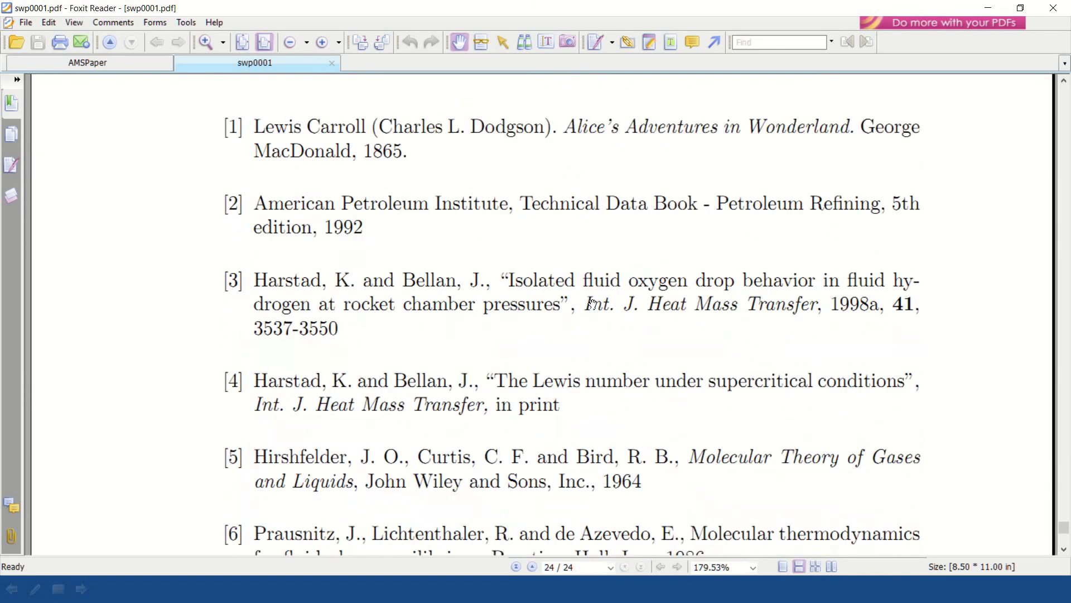
scroll(598, 327, up, 2)
scroll(599, 328, down, 6)
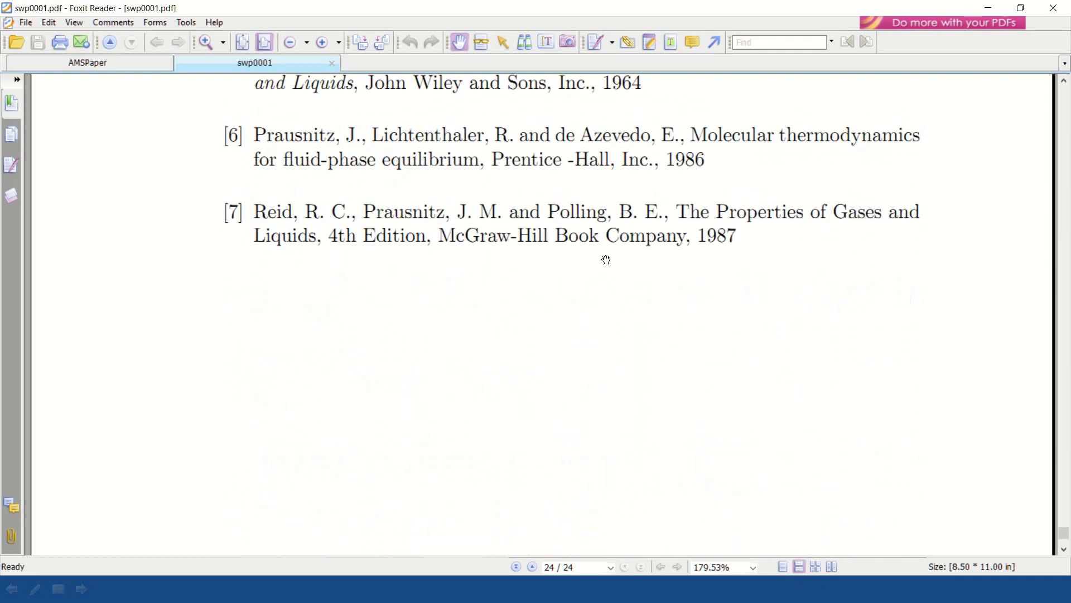
scroll(612, 337, up, 1)
drag(663, 210, 655, 327)
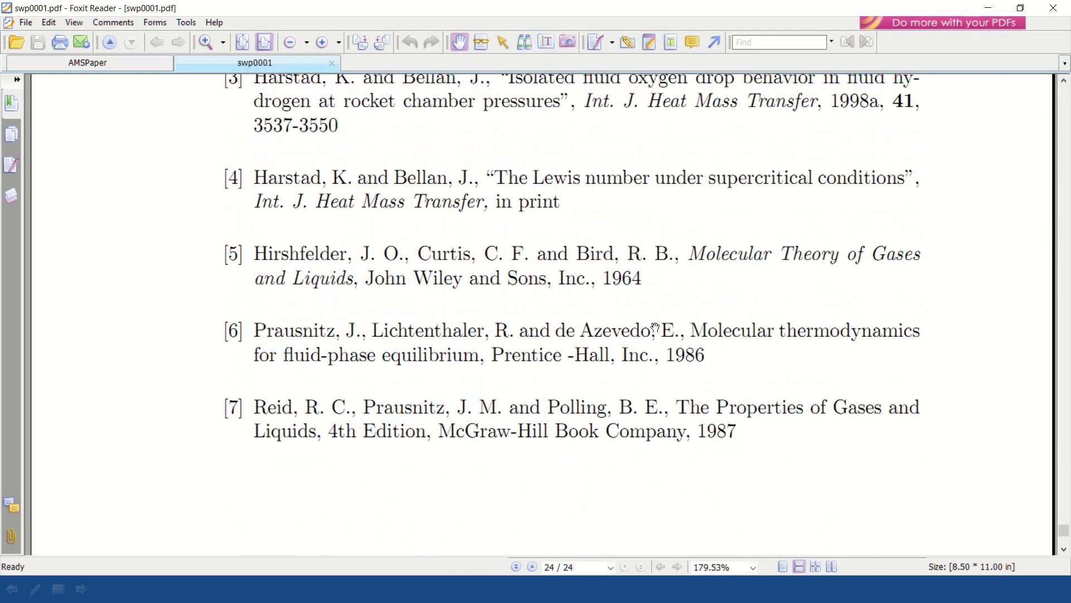
scroll(655, 327, up, 20)
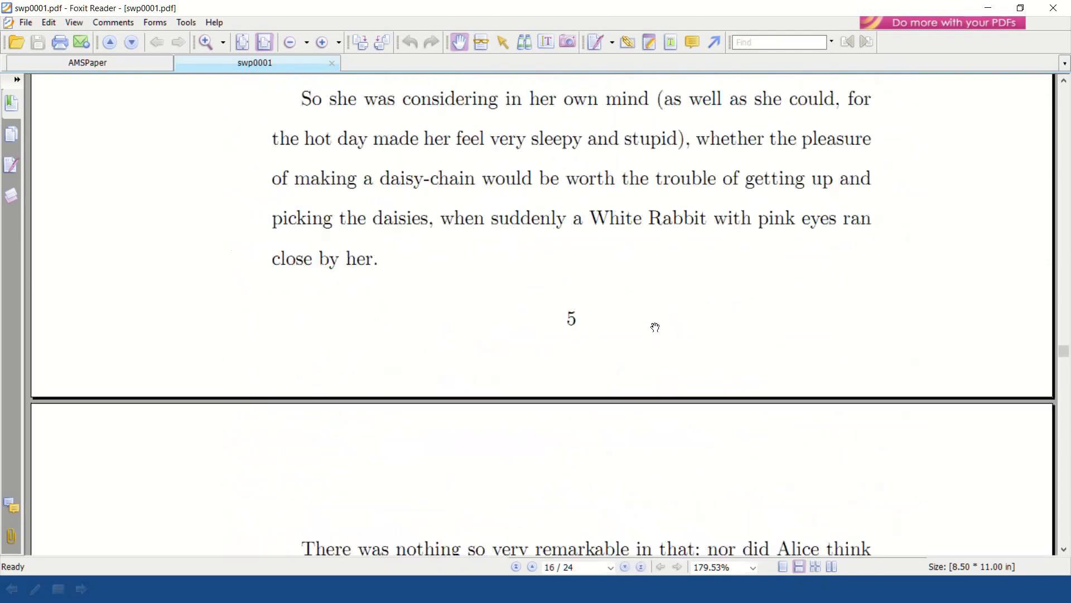
scroll(655, 327, up, 20)
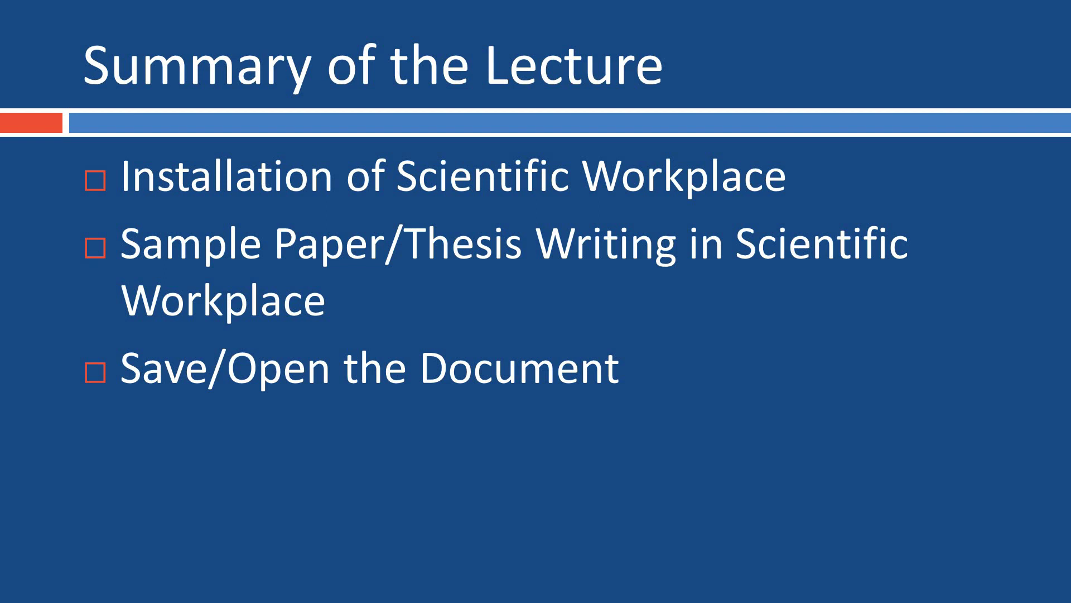
click(819, 513)
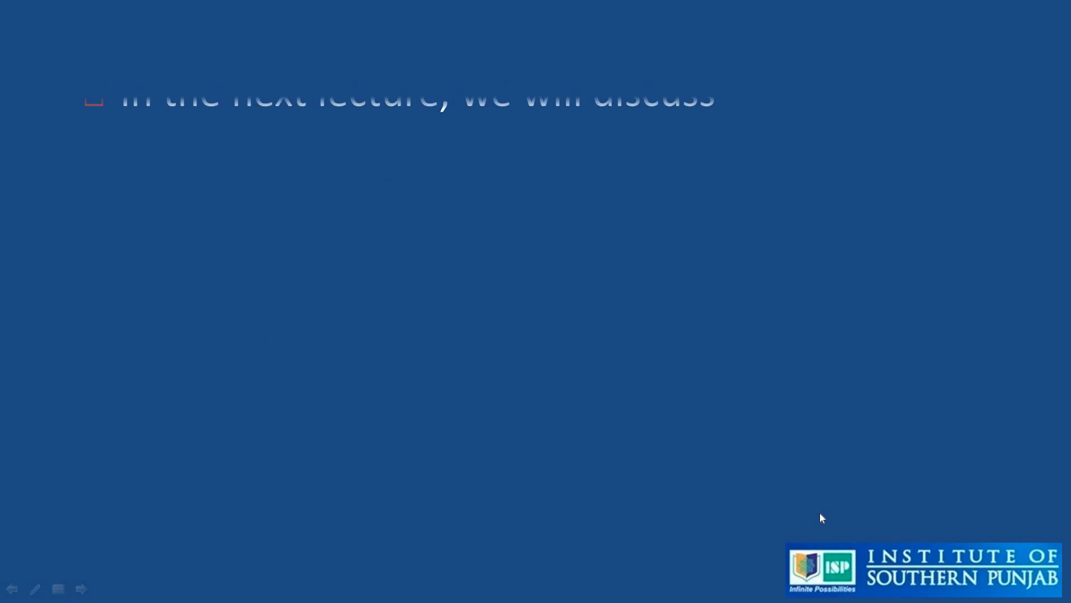